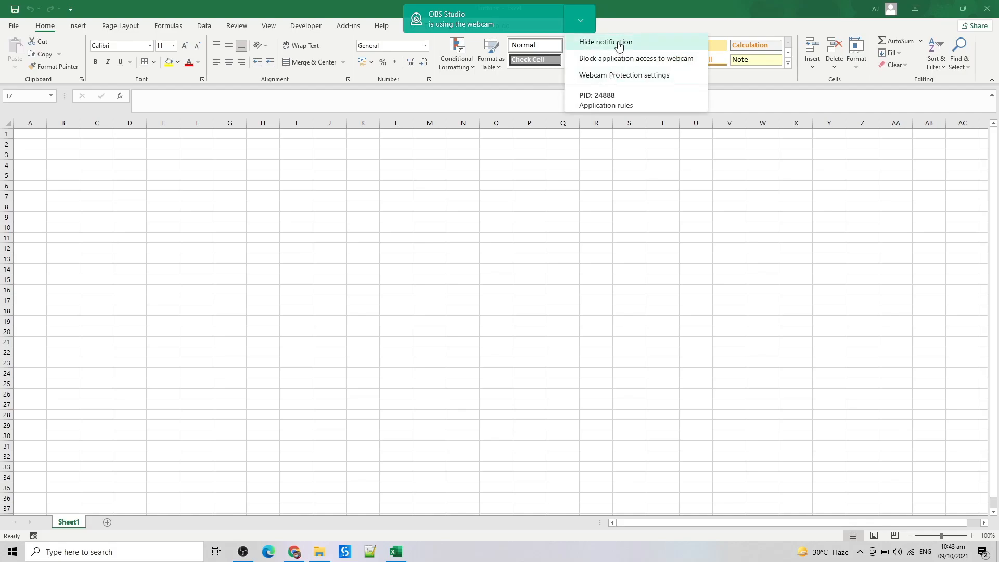
click(620, 42)
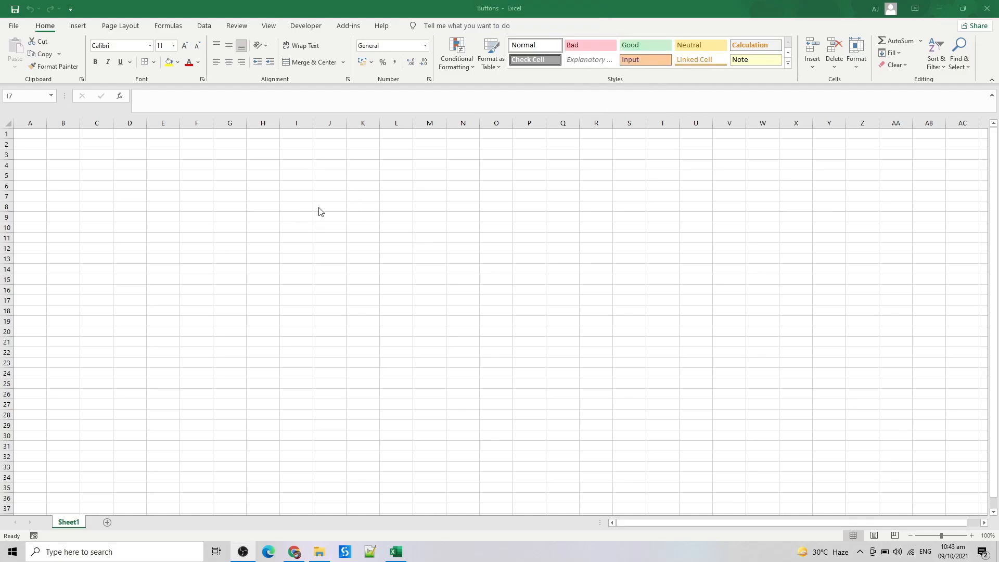
click(272, 166)
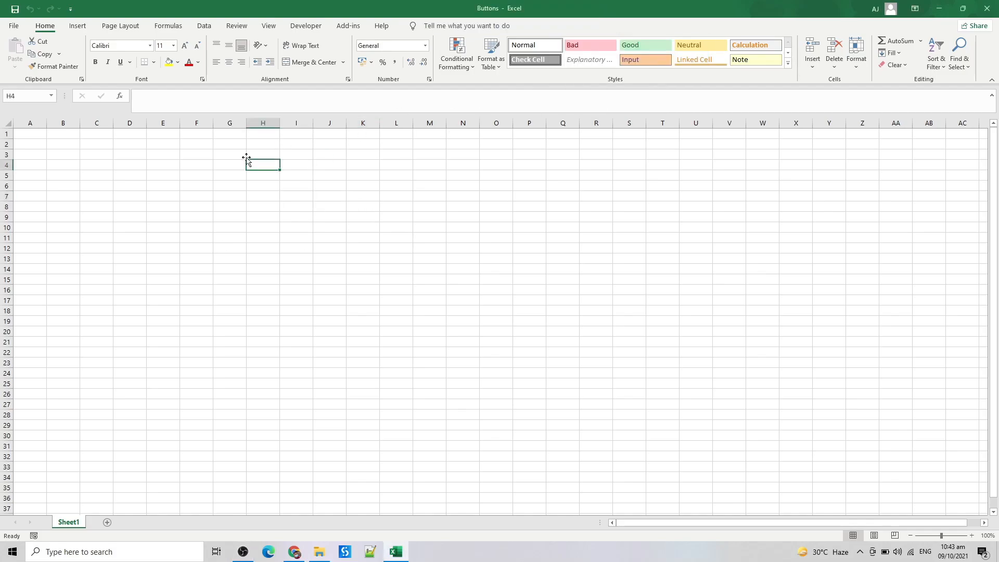
click(190, 175)
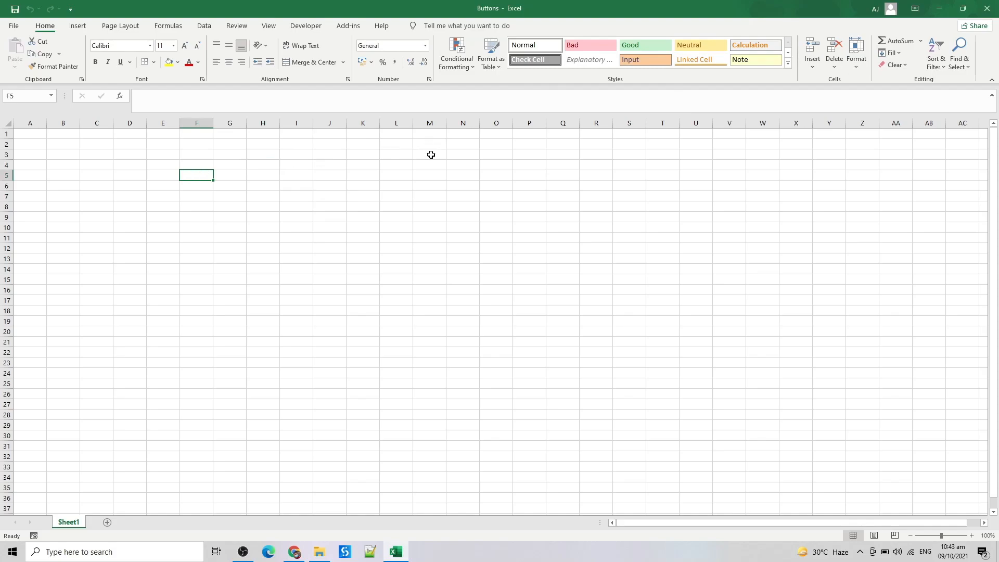
drag(139, 197, 146, 191)
click(182, 207)
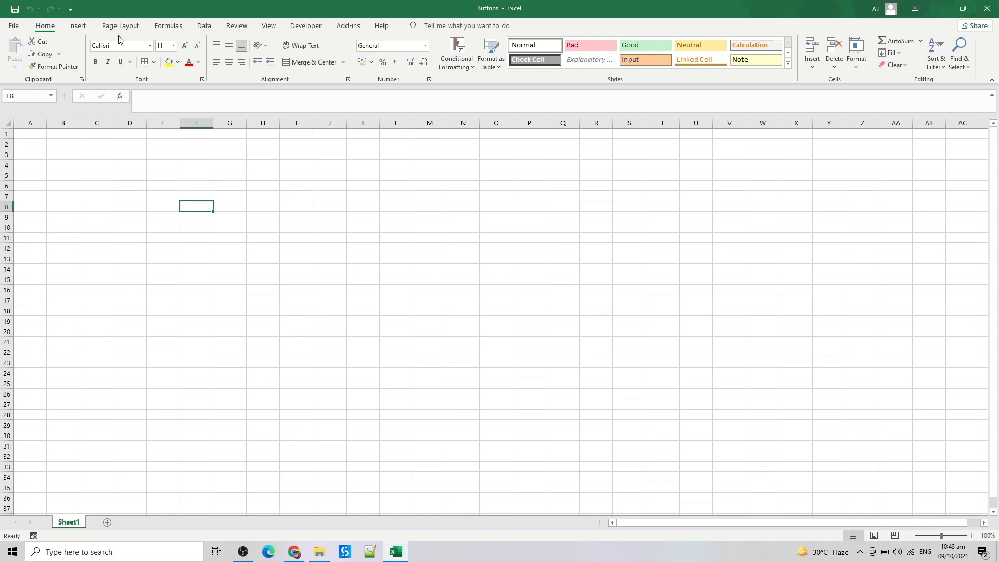
Step: Draw a rounded rectangle about 3 cm high and 6.5 cm wide over columns B to F, rows 4 to 9
click(79, 27)
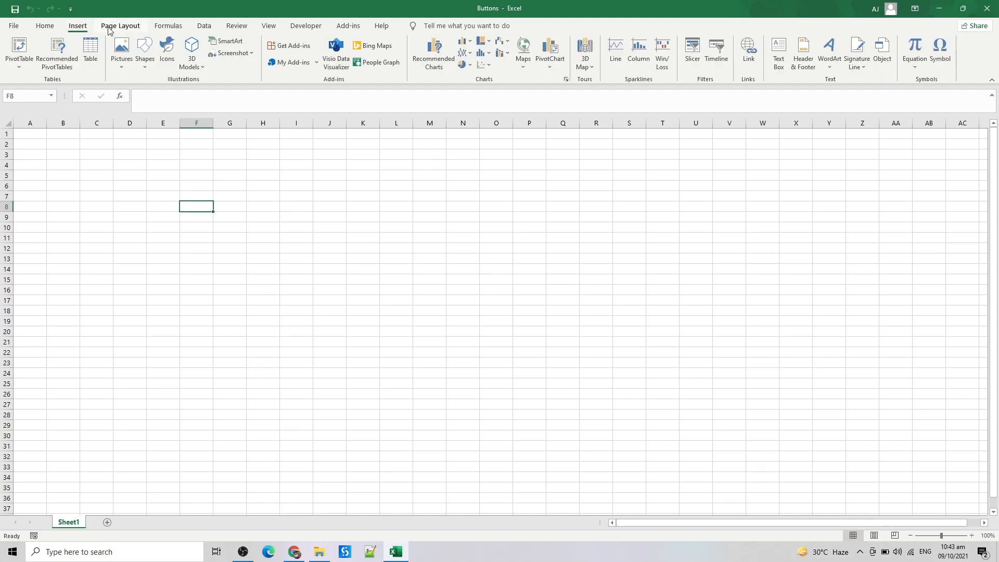
click(148, 70)
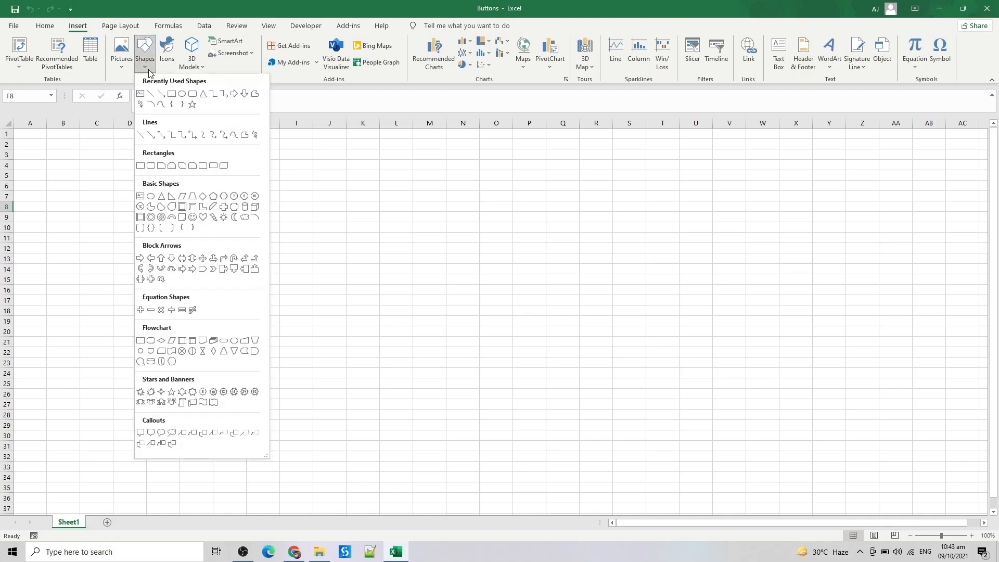
click(192, 94)
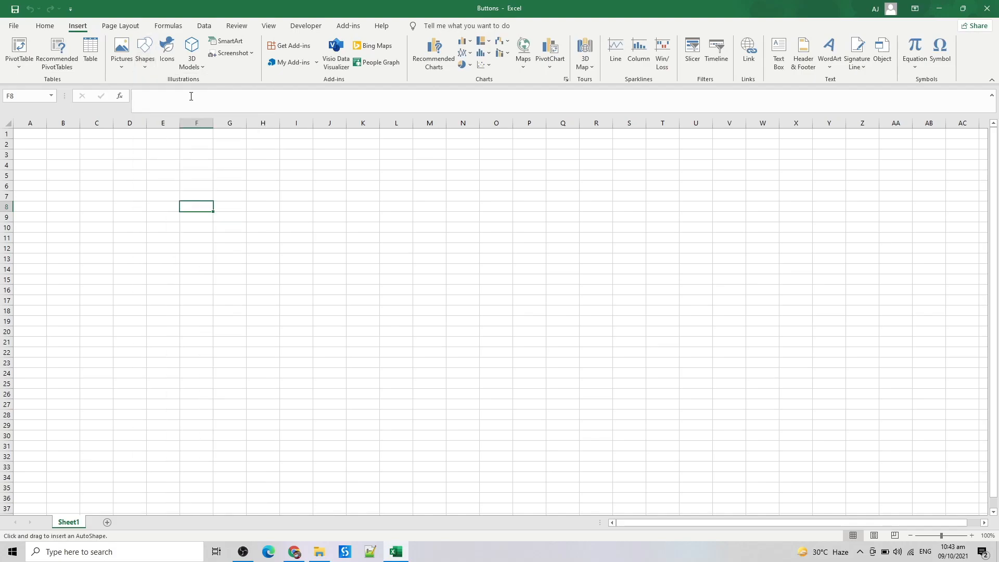
drag(57, 161, 186, 219)
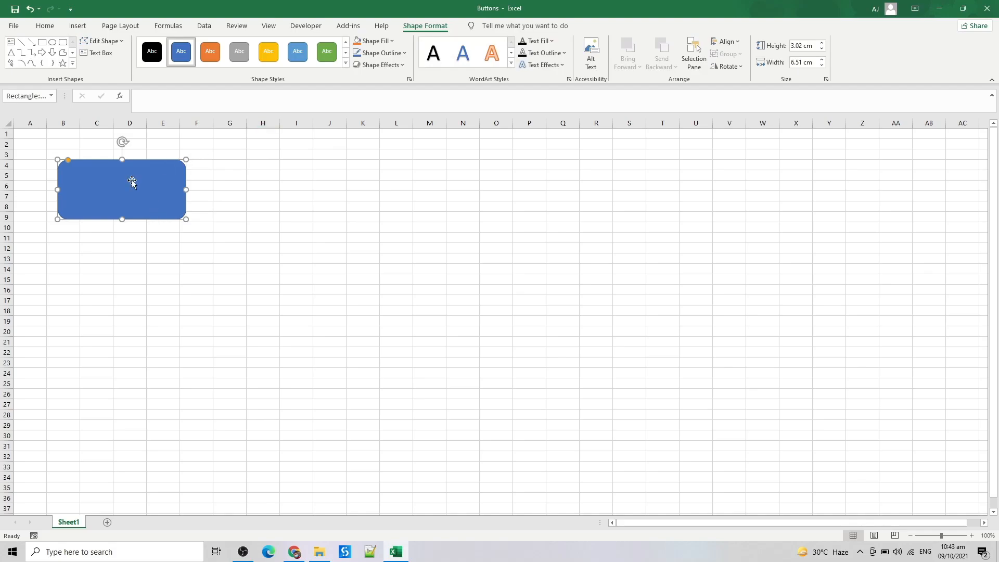
Step: Add the text PRINT inside the rounded rectangle
right_click(134, 180)
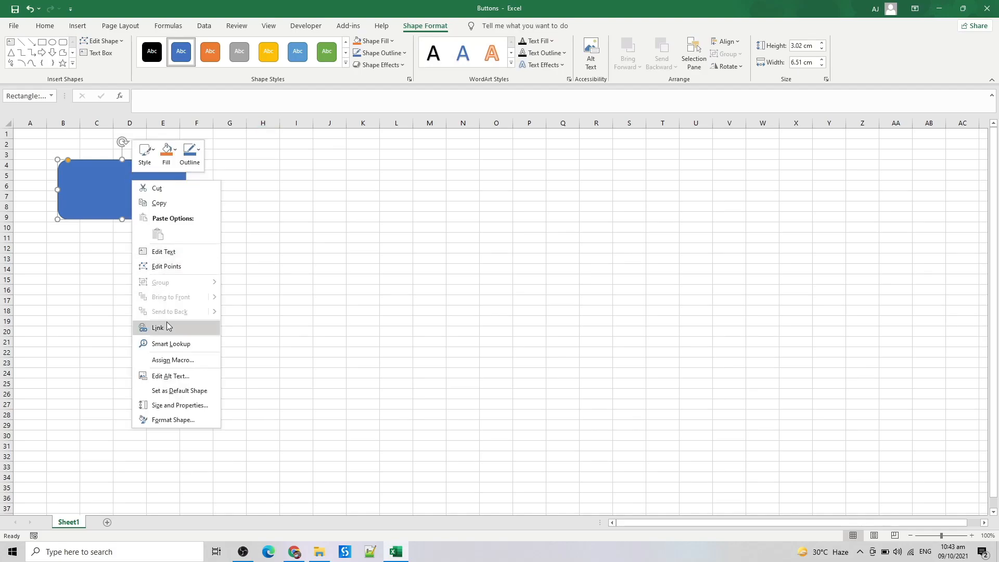
key(Escape)
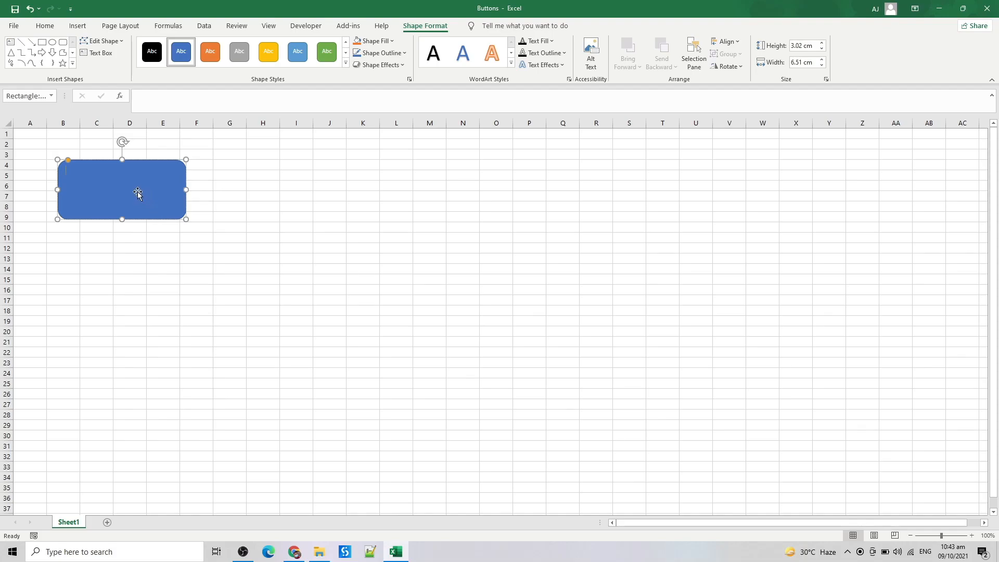
text(PRINT)
Step: Format the PRINT text in Arial Black at size 28
double_click(75, 169)
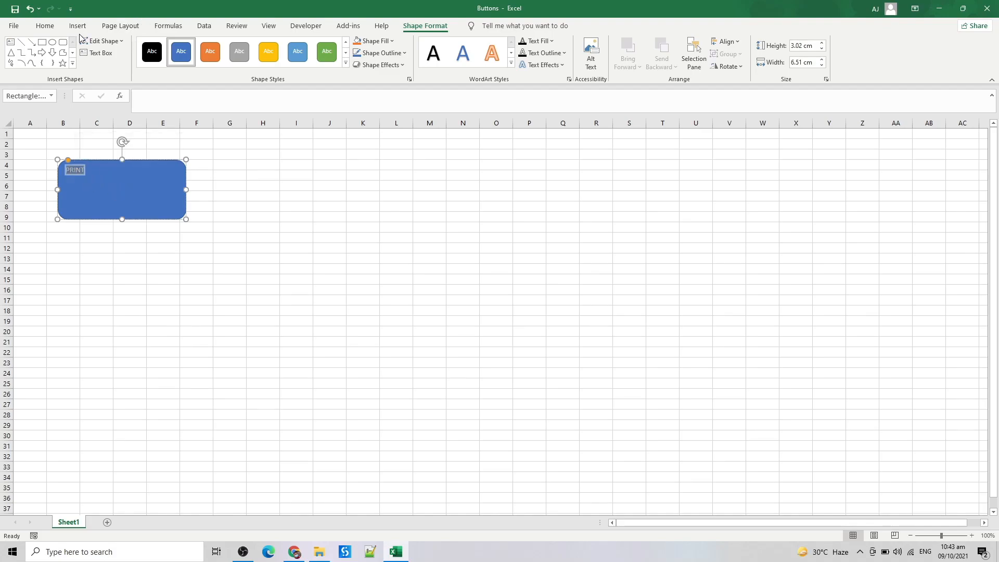
click(45, 25)
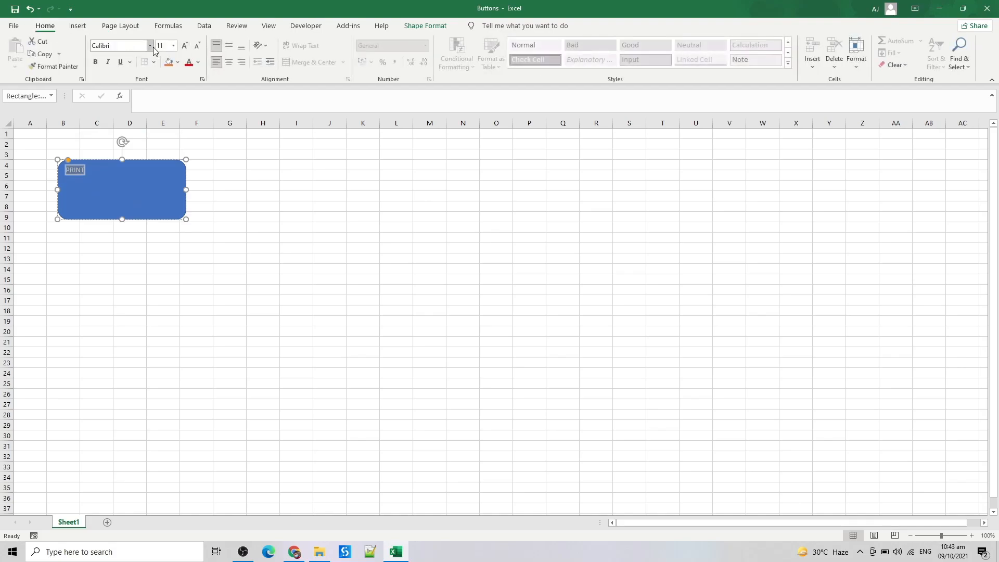
click(152, 47)
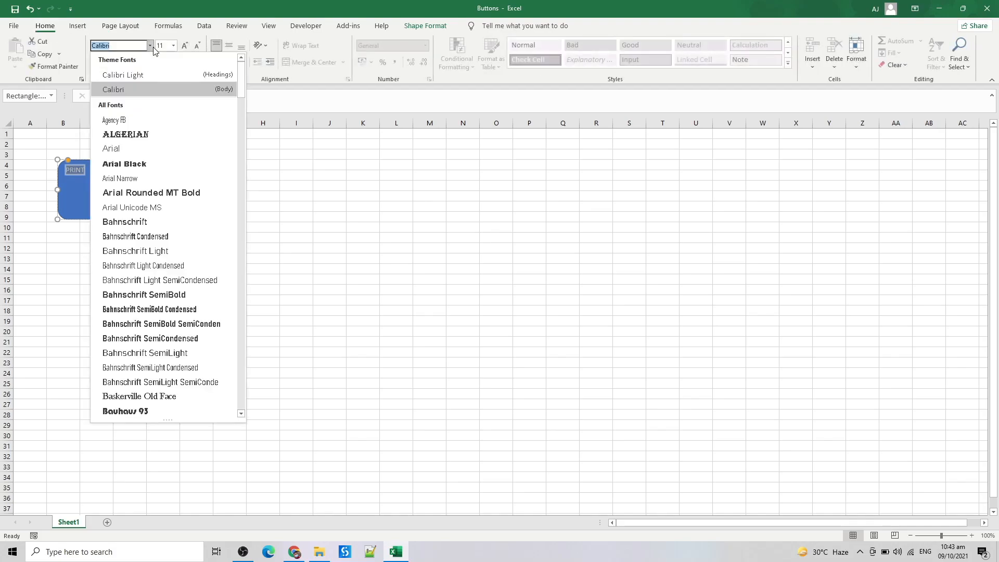
click(145, 165)
click(185, 47)
click(185, 47)
click(185, 47)
click(184, 47)
click(185, 47)
click(185, 47)
click(185, 46)
click(184, 47)
click(185, 47)
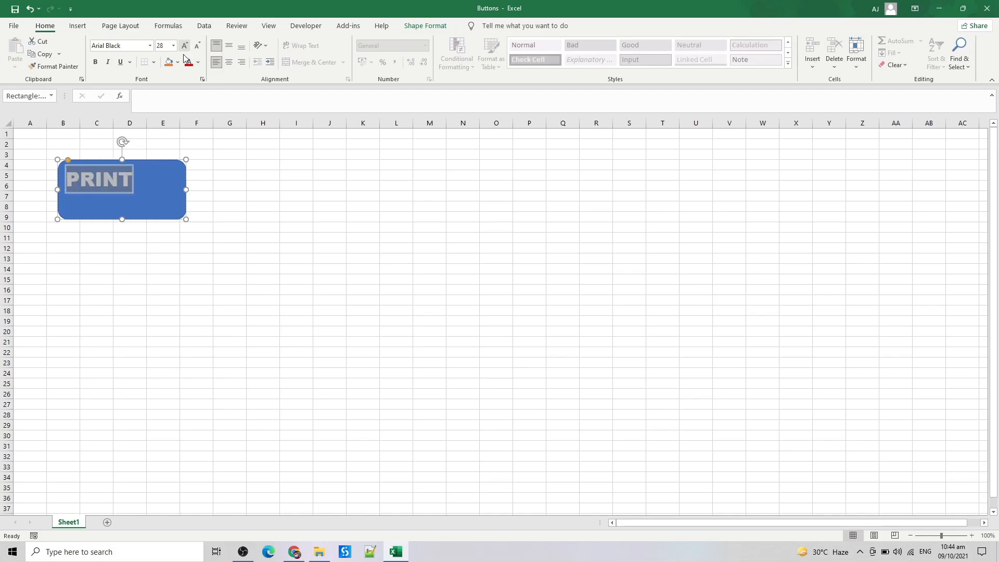
click(236, 177)
Step: Center the PRINT text horizontally and vertically within the rounded rectangle
click(112, 206)
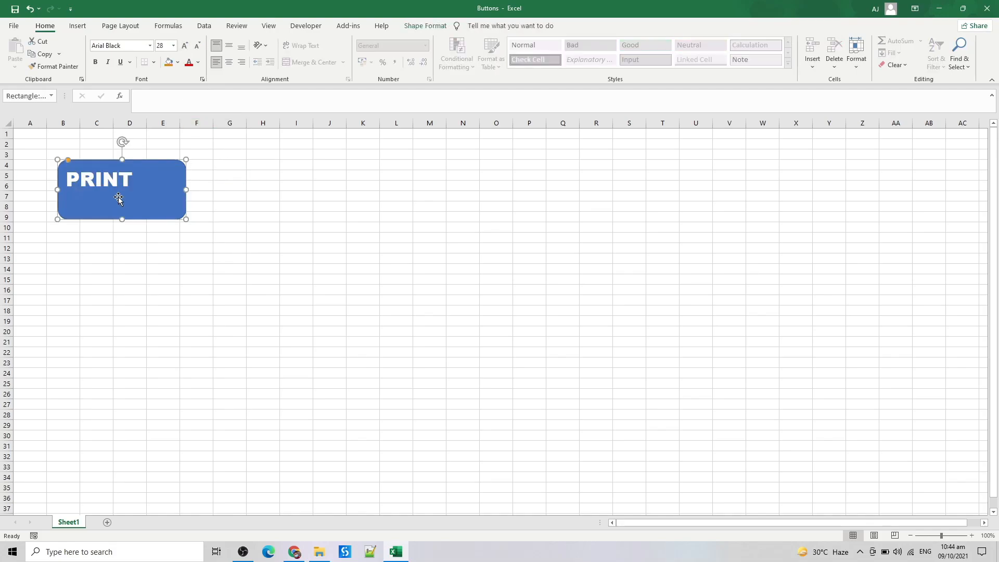
click(229, 63)
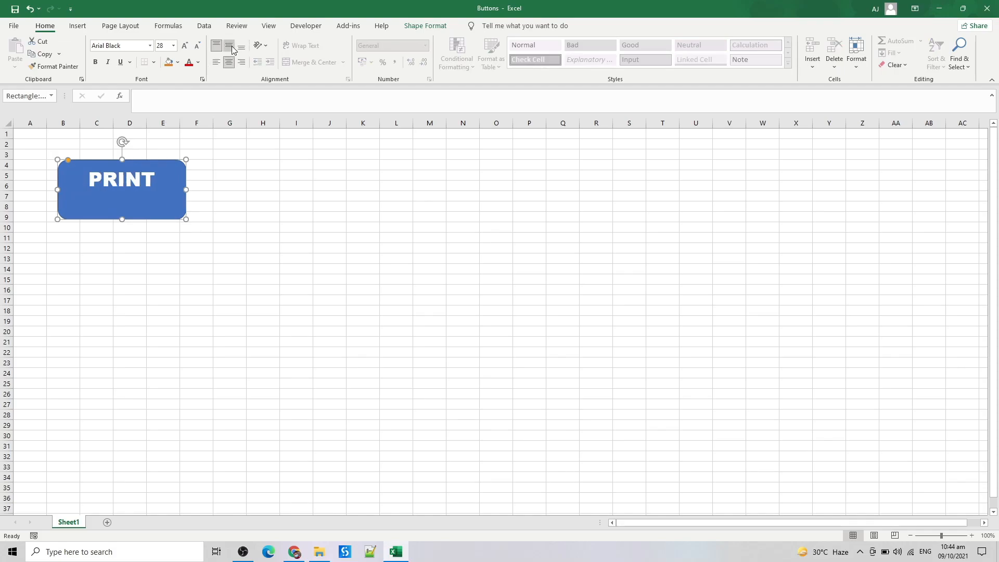
click(229, 45)
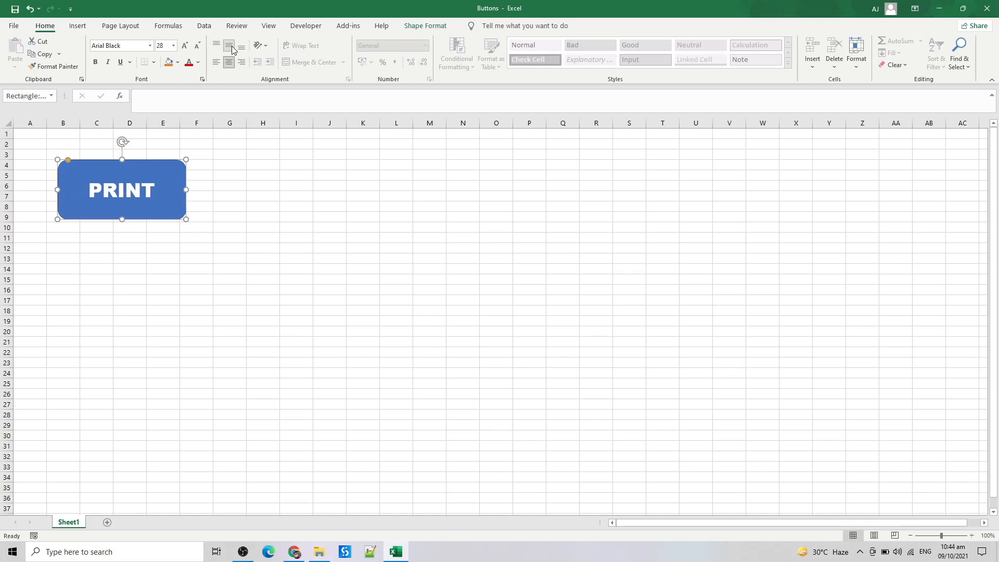
click(223, 176)
Step: Apply the first bevel variation as a shape effect to the PRINT rectangle
click(159, 188)
click(425, 26)
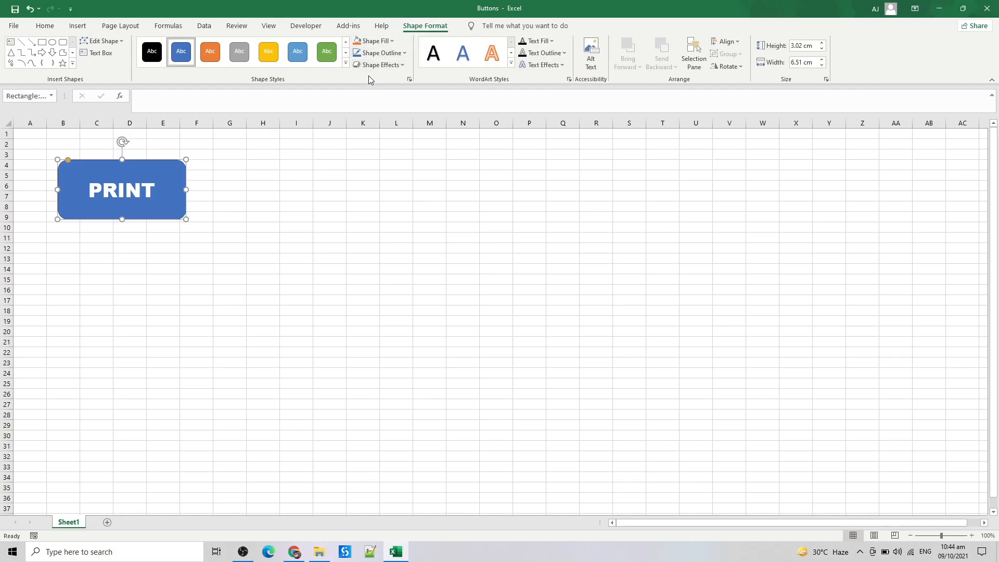
click(381, 65)
mouse_move(378, 90)
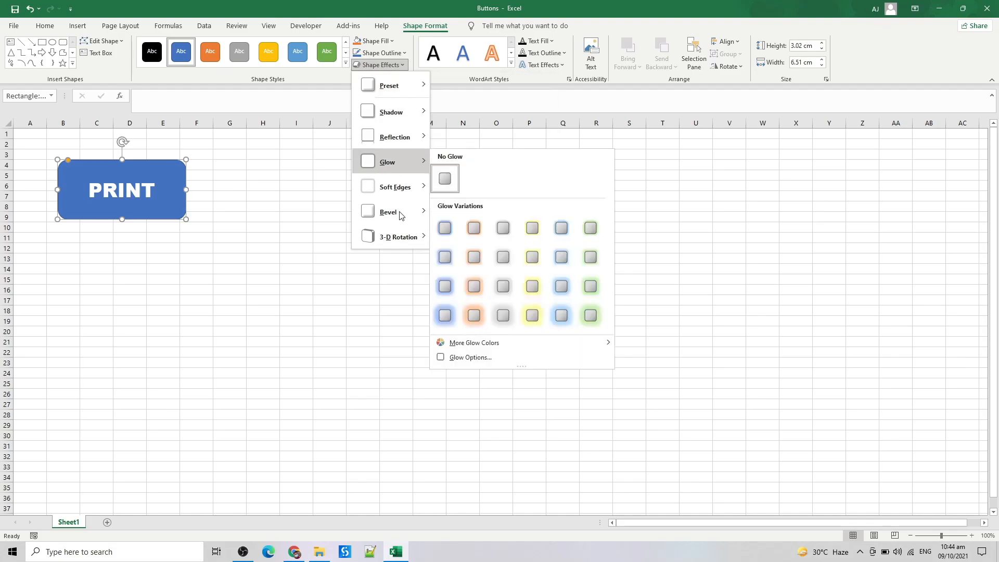
mouse_move(402, 213)
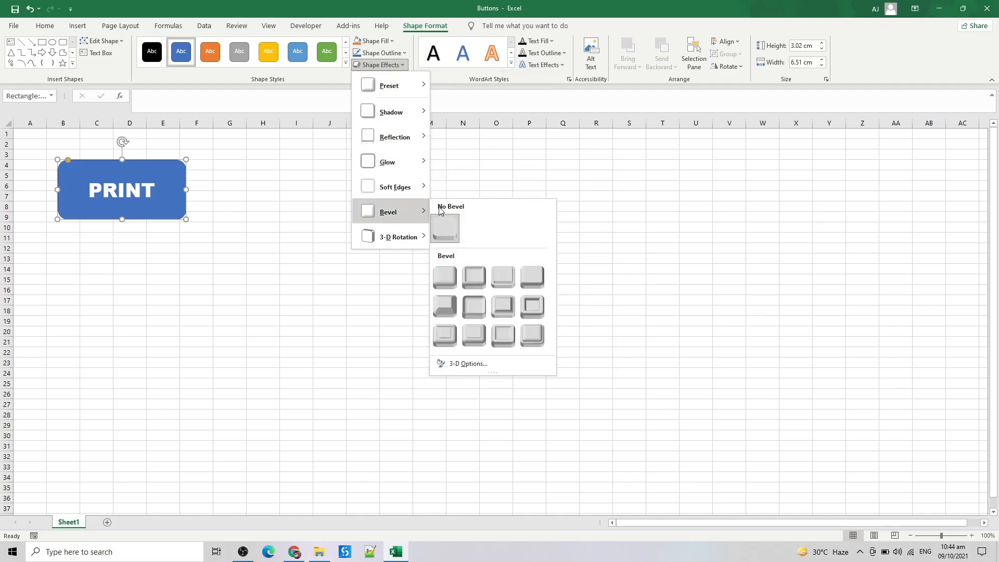
click(451, 276)
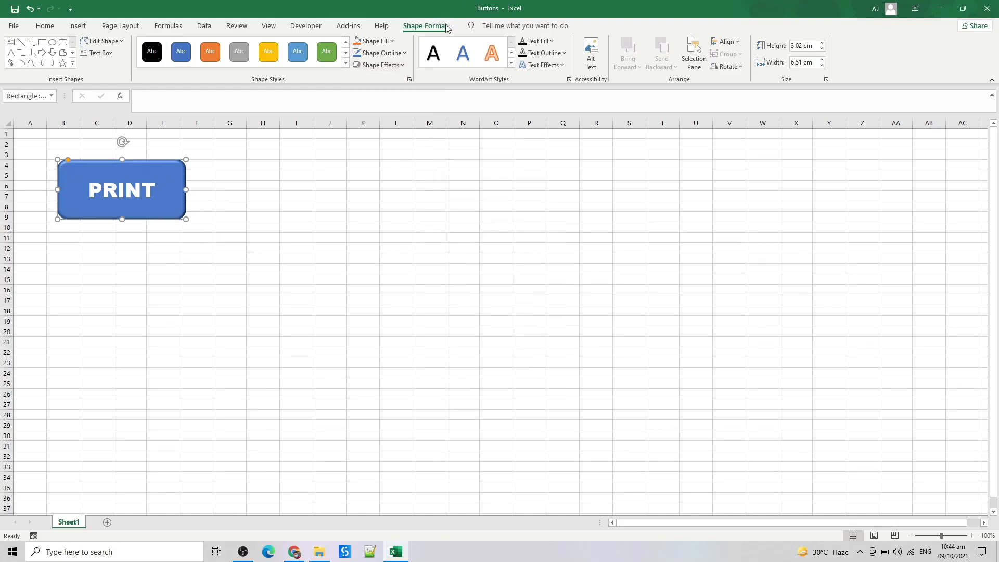
Step: Remove the bevel effect from the PRINT rectangle by choosing No Bevel
click(378, 64)
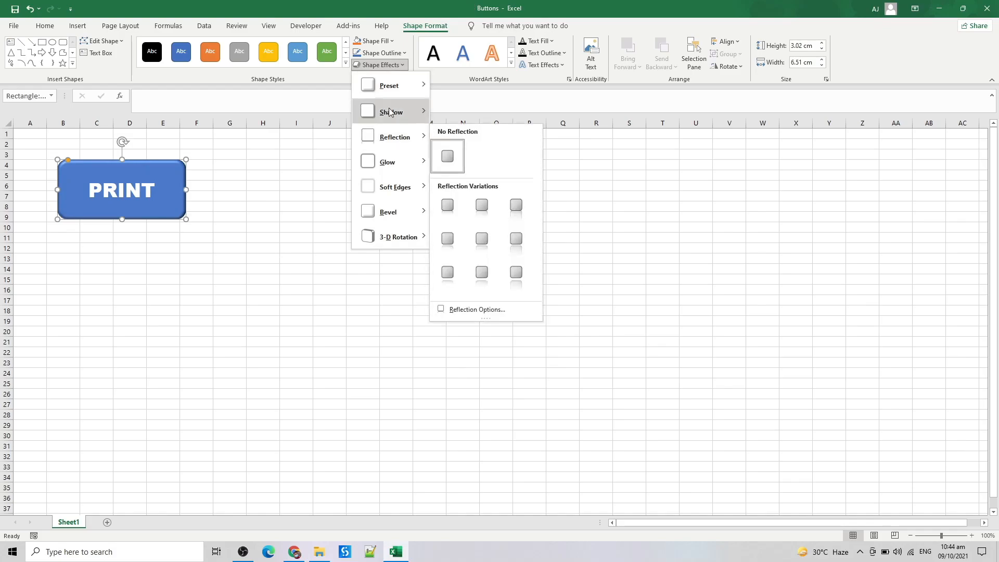
mouse_move(404, 215)
click(446, 228)
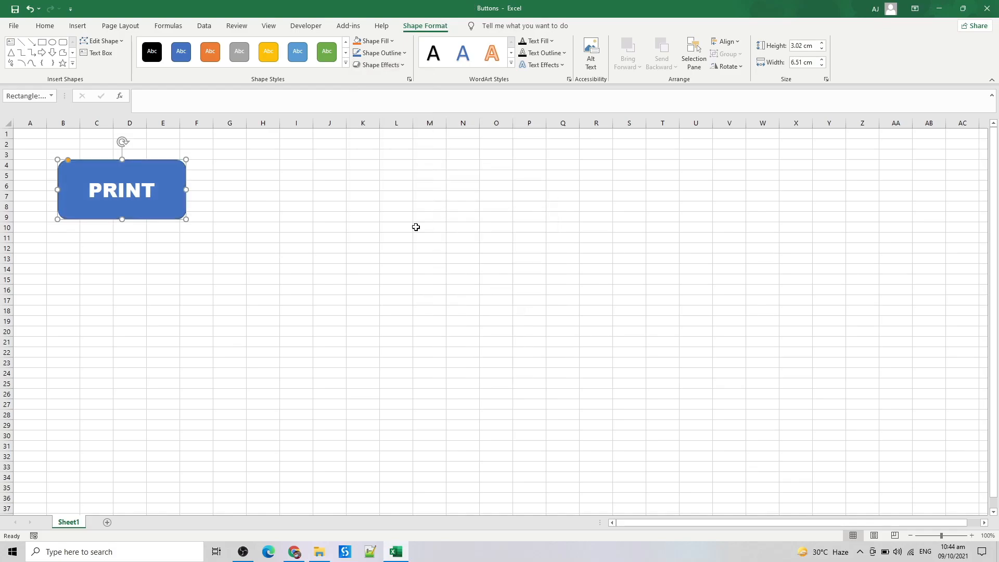
Step: Preview the reflection and glow effects on the PRINT rectangle, and give it the first bevel variation
click(391, 67)
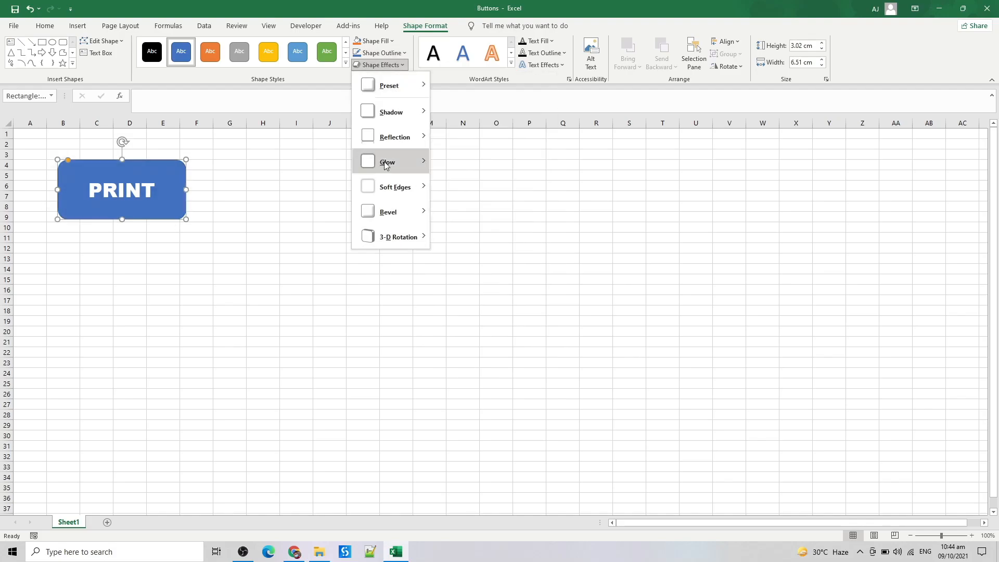
mouse_move(422, 162)
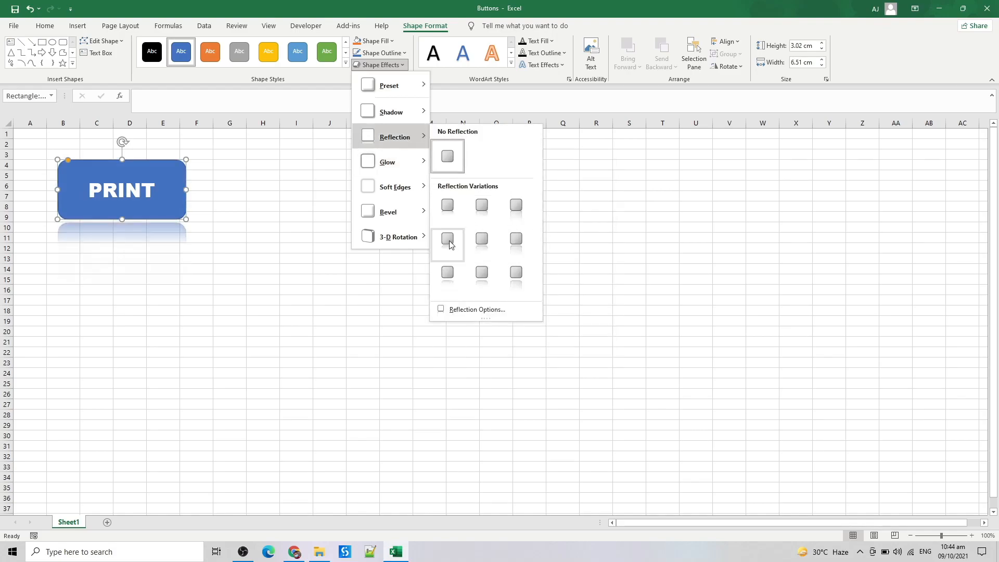
mouse_move(416, 239)
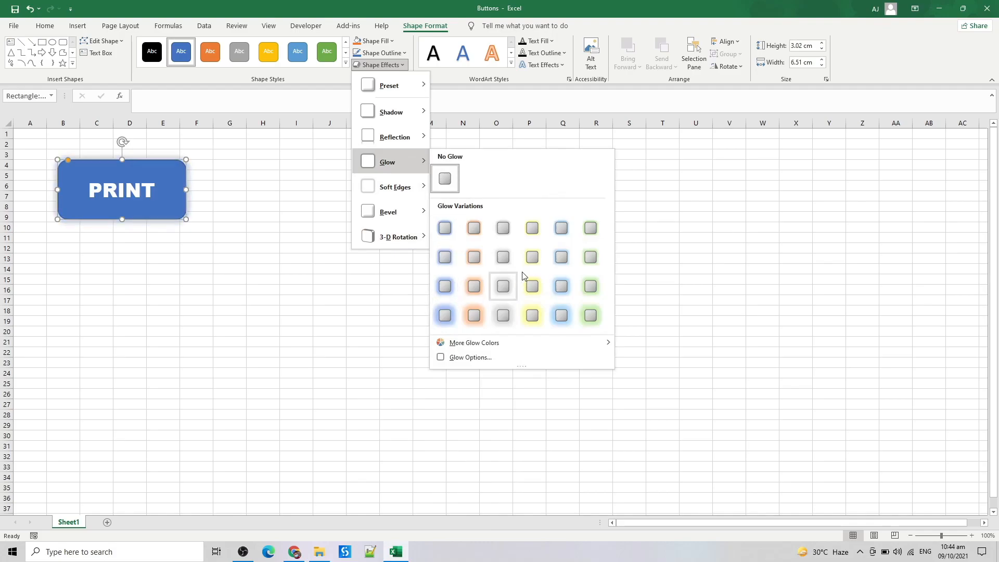
mouse_move(398, 217)
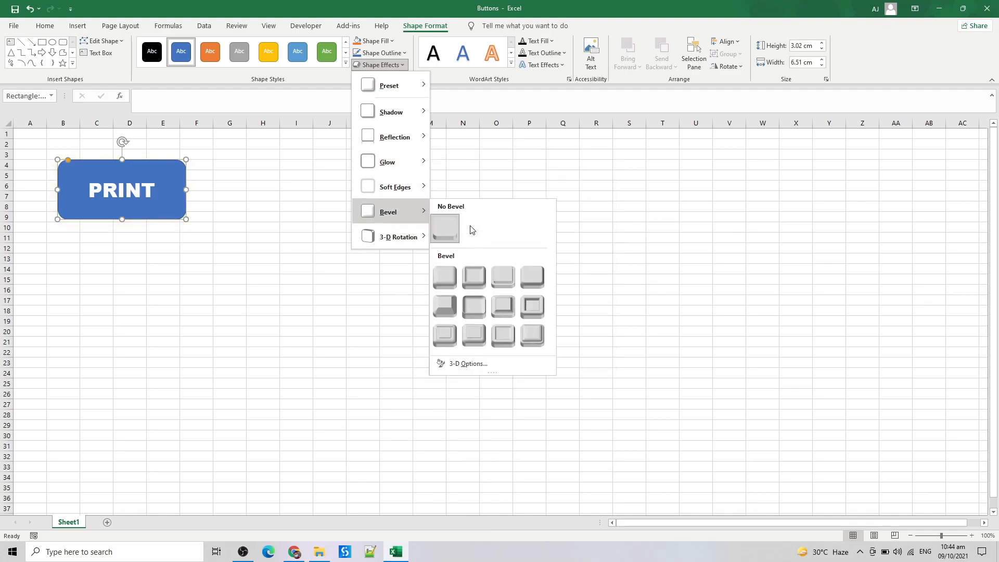
click(450, 280)
click(342, 247)
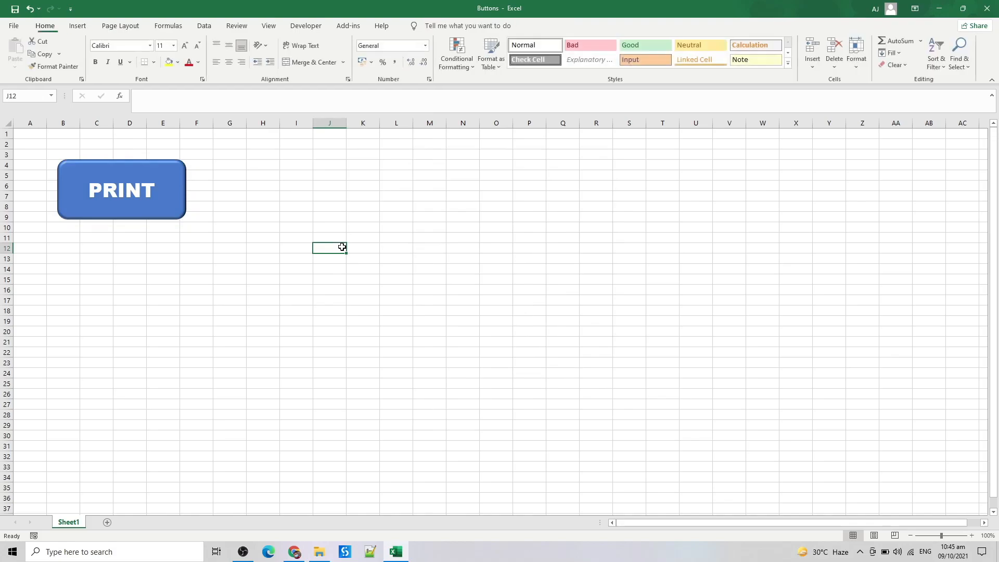
click(168, 191)
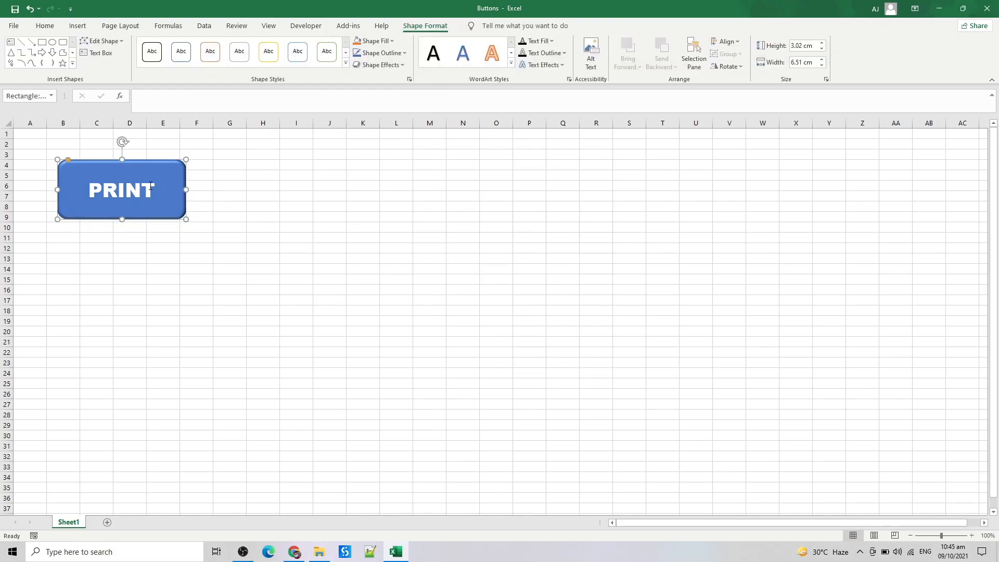
click(242, 169)
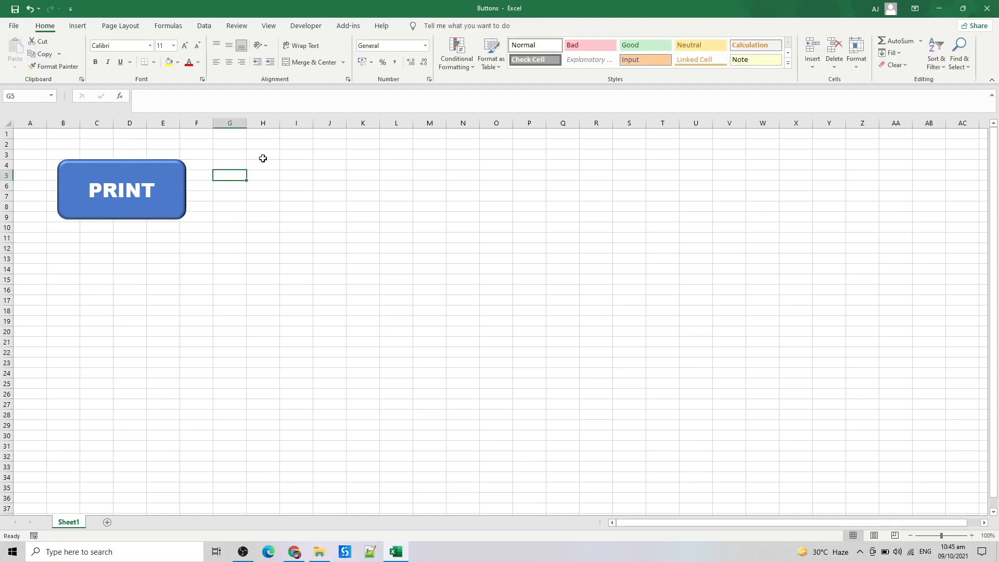
click(257, 166)
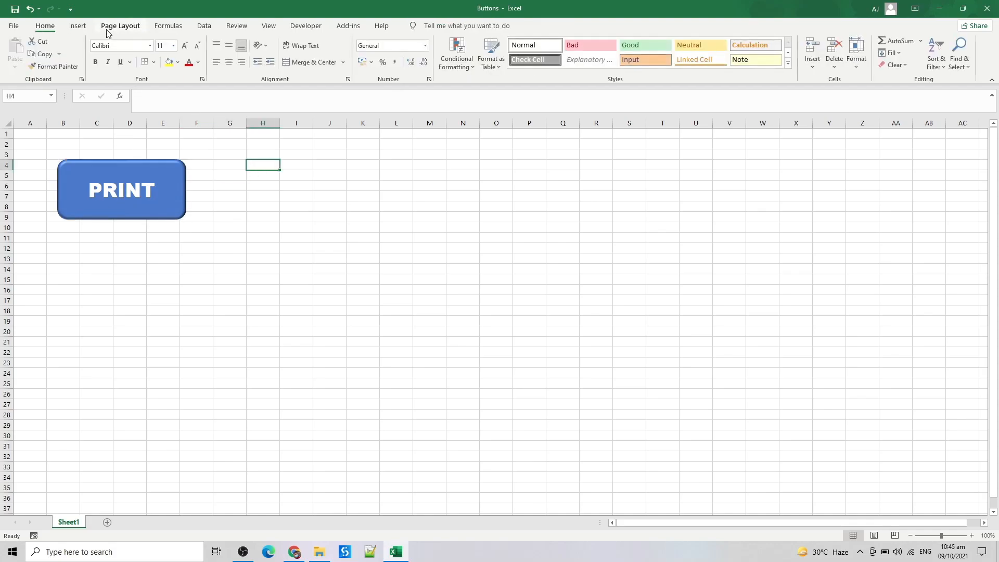
Step: Draw a second rounded rectangle about 3.2 cm high and 6.5 cm wide beside the PRINT button and give it the solid orange shape style
click(77, 28)
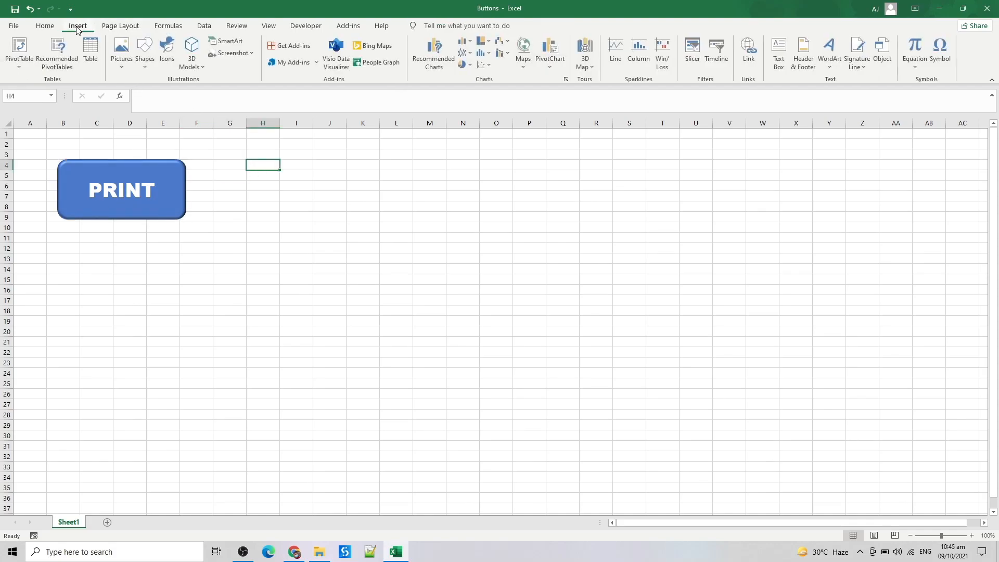
click(147, 66)
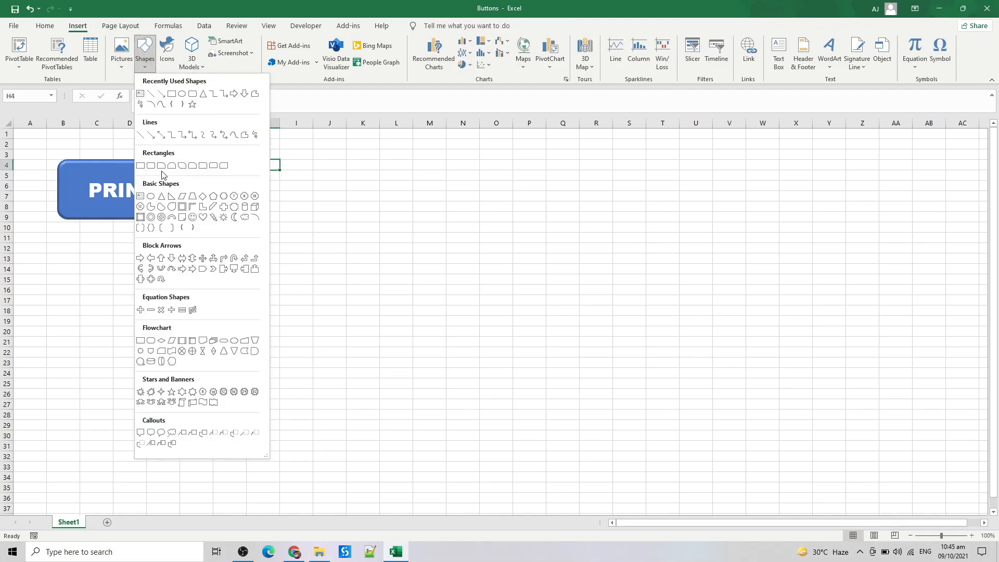
click(192, 95)
drag(242, 158, 369, 219)
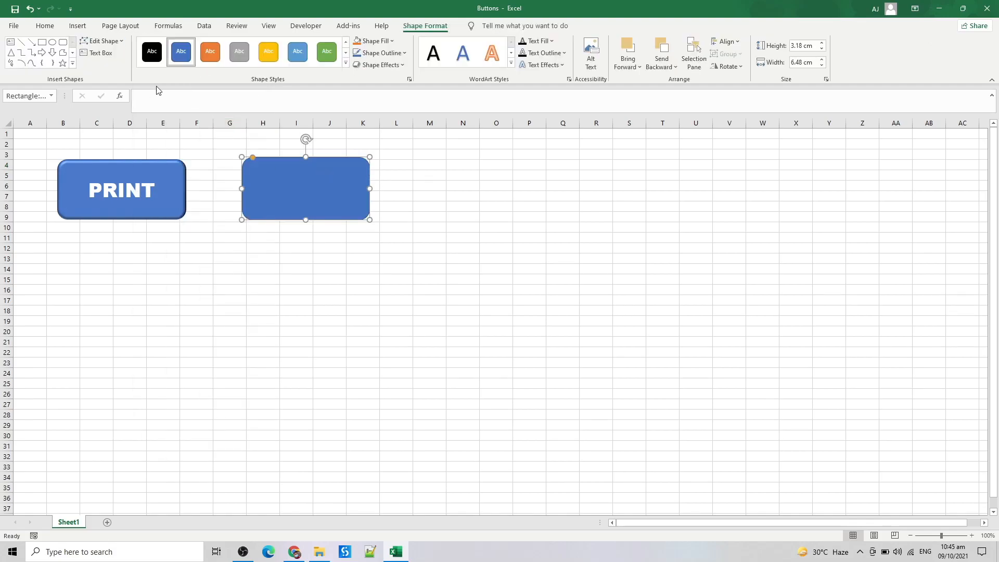
click(215, 55)
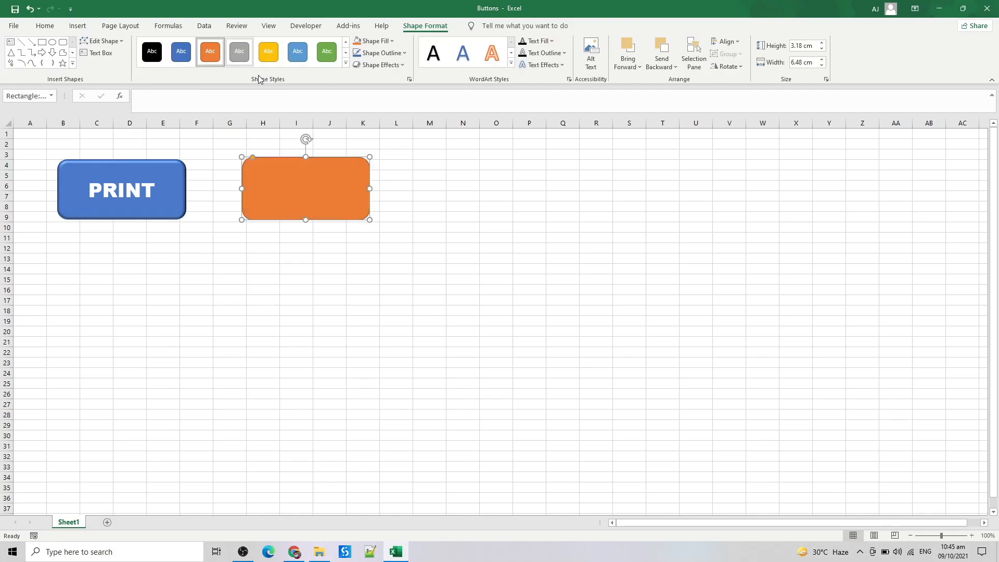
Step: Add the text PRINT to the orange rounded rectangle
click(106, 58)
click(248, 163)
key(Caps_Lock)
text(PRINT)
key(Caps_Lock)
Step: Increase the font size of the PRINT text in the orange rectangle to 28
double_click(254, 168)
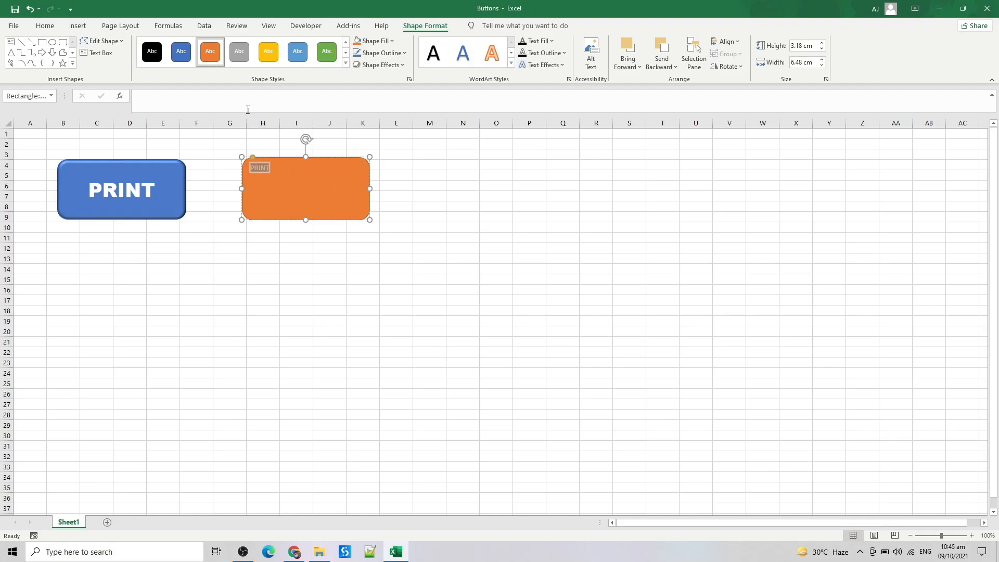
click(45, 26)
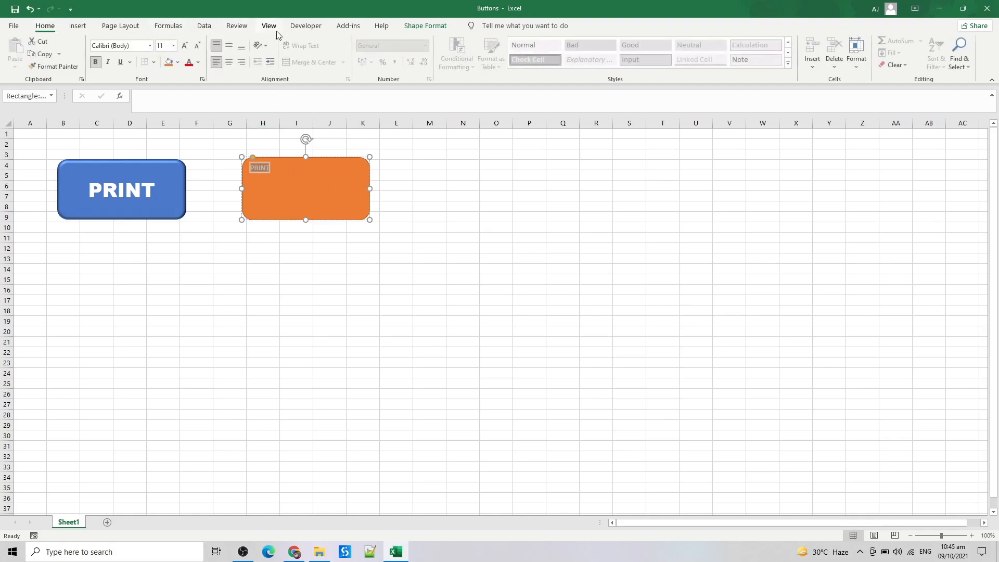
click(184, 46)
click(185, 47)
click(184, 45)
click(185, 46)
click(184, 45)
click(185, 46)
click(185, 45)
click(185, 46)
click(185, 46)
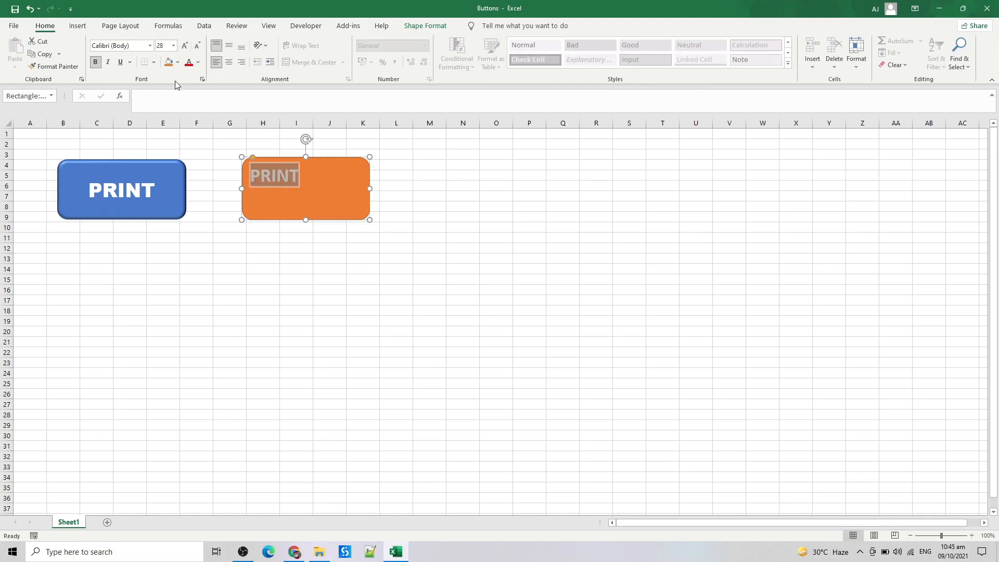
Step: Right-align and vertically centre the orange rectangle's text, and resize the shape to about 2.86 cm high and 6.77 cm wide
click(242, 62)
click(229, 45)
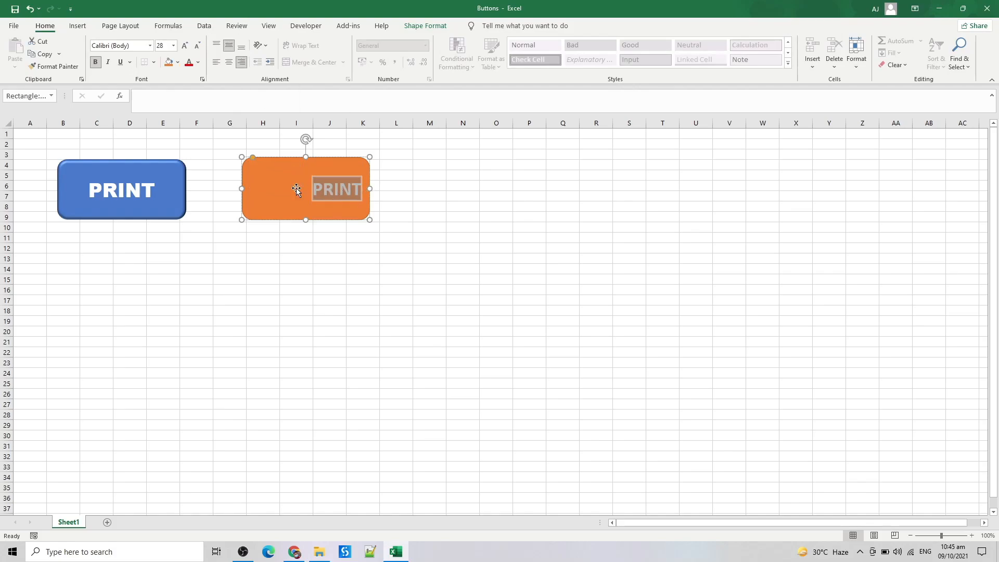
click(345, 187)
drag(369, 188, 375, 213)
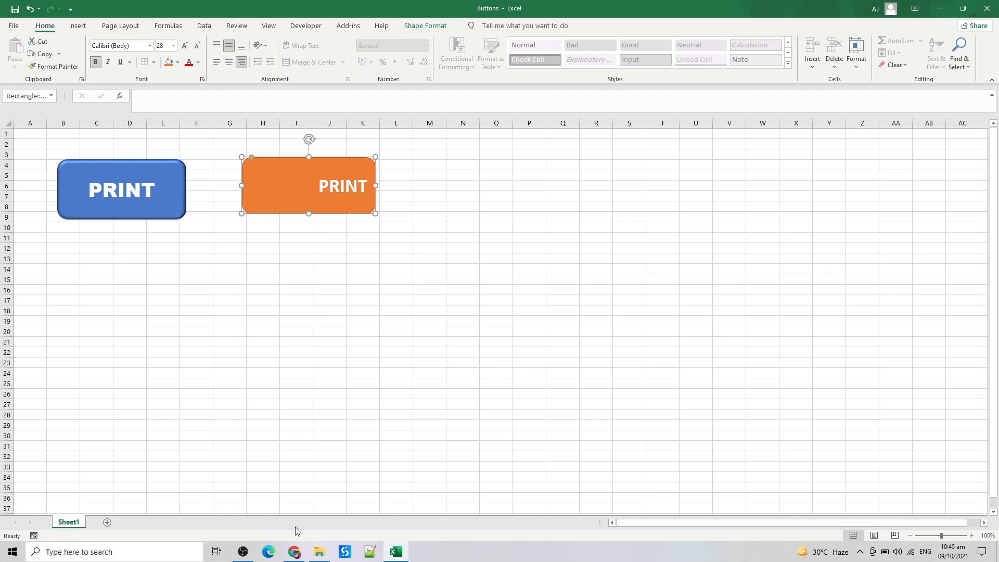
Step: Switch to Chrome and open the Google home page
click(294, 552)
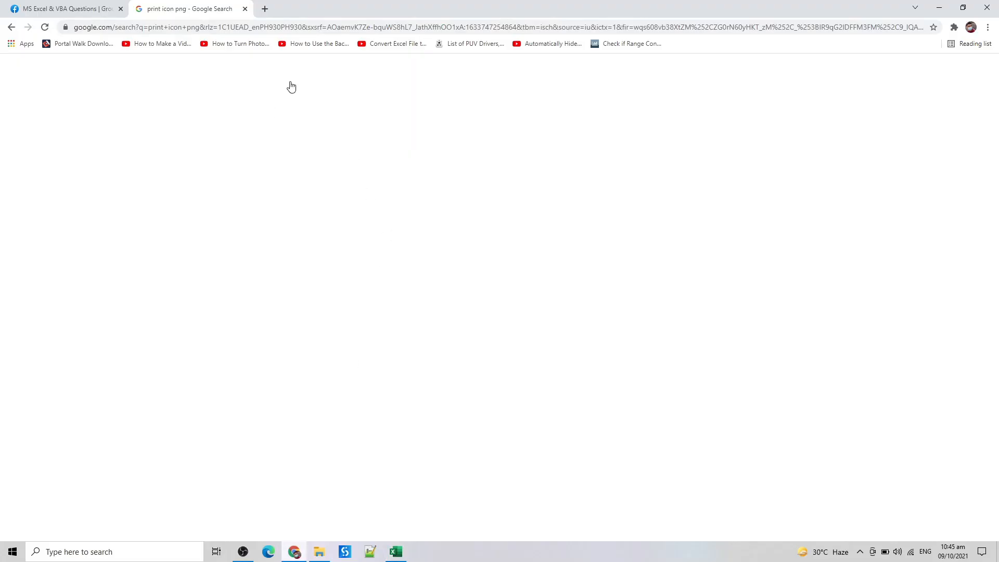
click(202, 33)
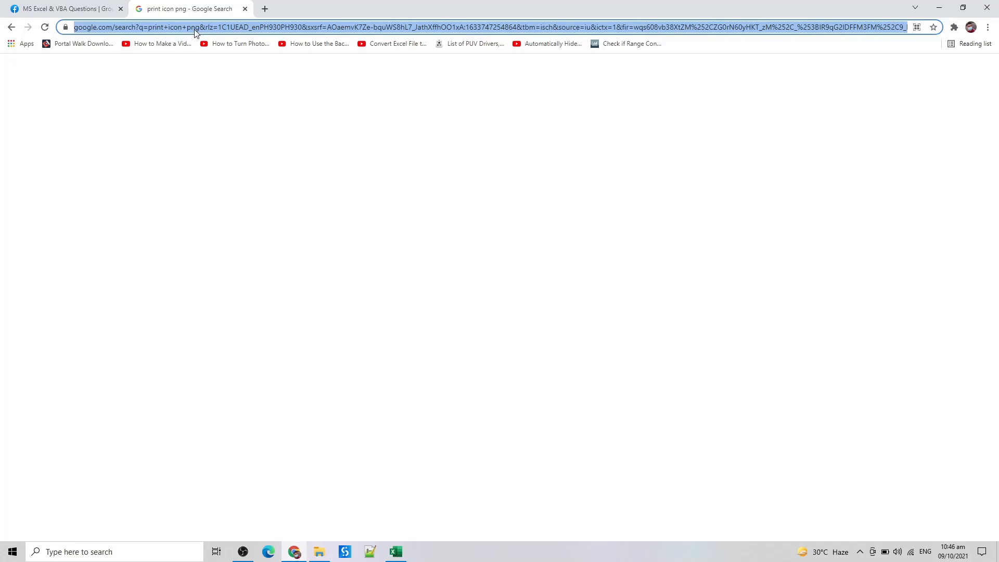
text(goo)
key(Return)
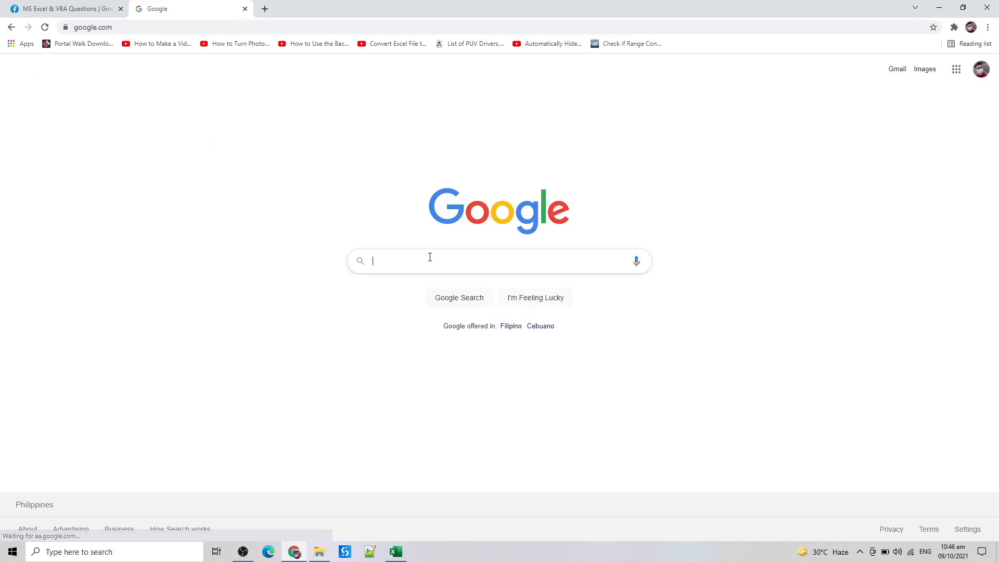
Step: Search Google for "Print icon png"
click(429, 257)
text(Prinbt)
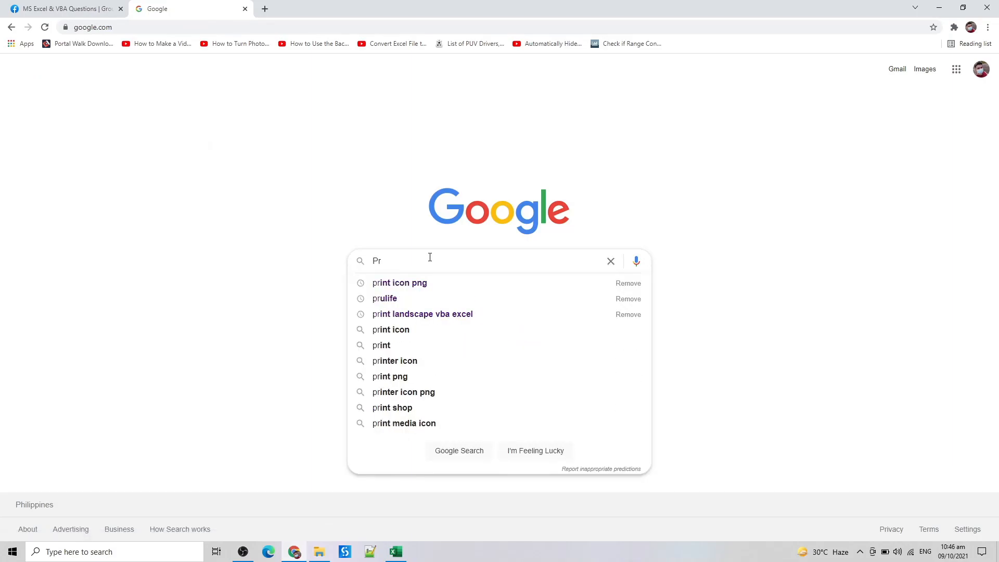
key(BackSpace)
key(BackSpace)
text(t )
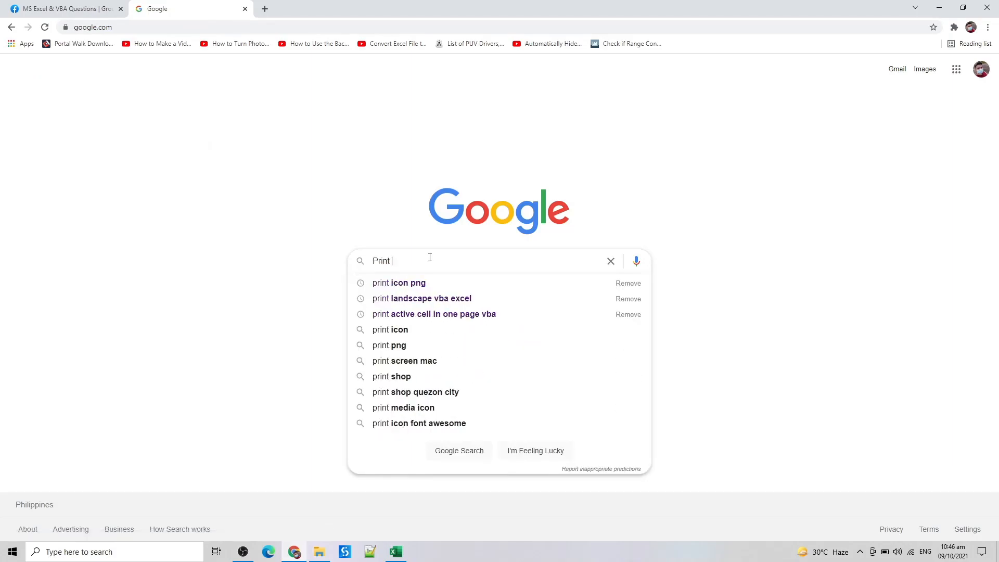
text(icon png)
key(Return)
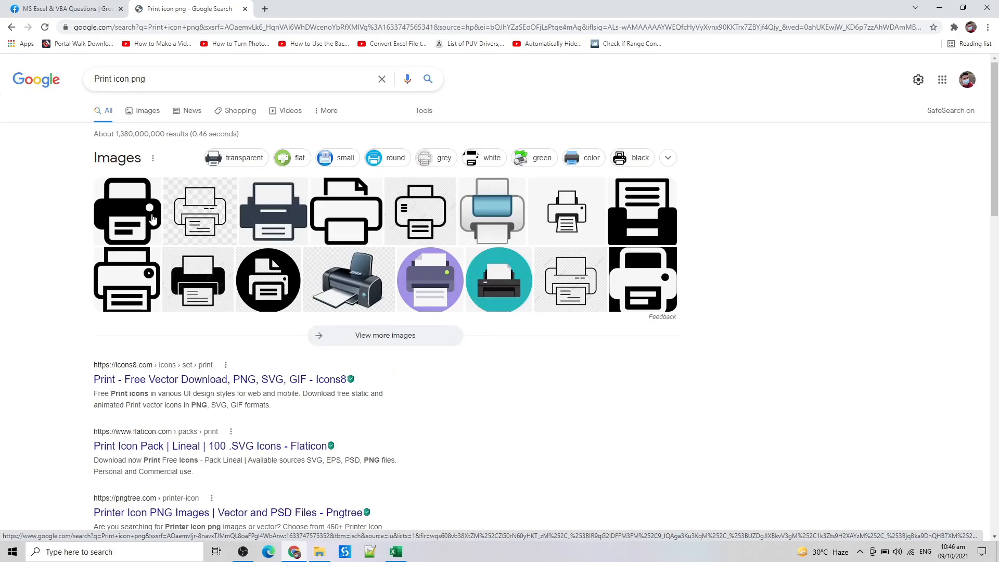
Step: Open the image results and copy the outlined Pngtree printer icon with the checkered background
click(152, 218)
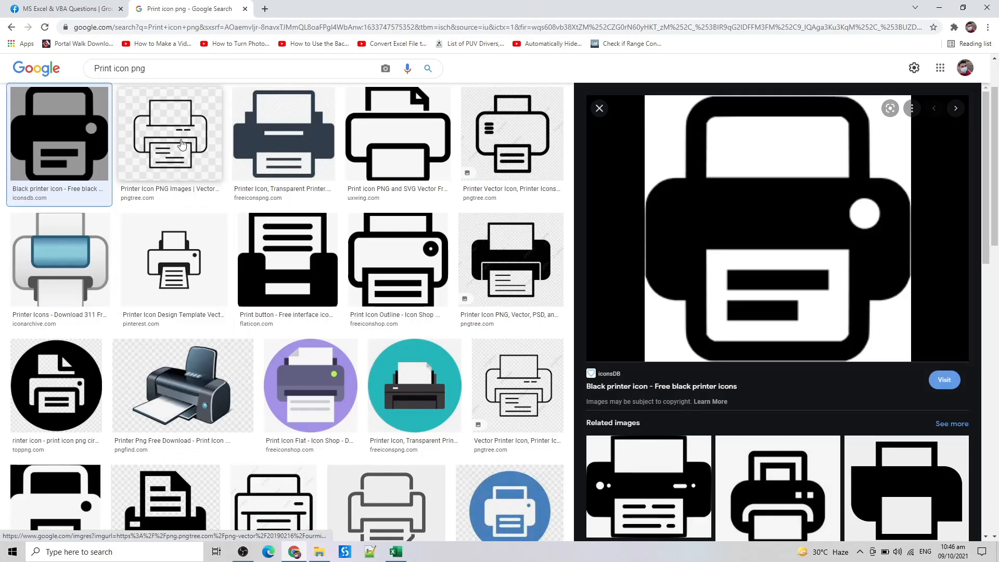
click(182, 145)
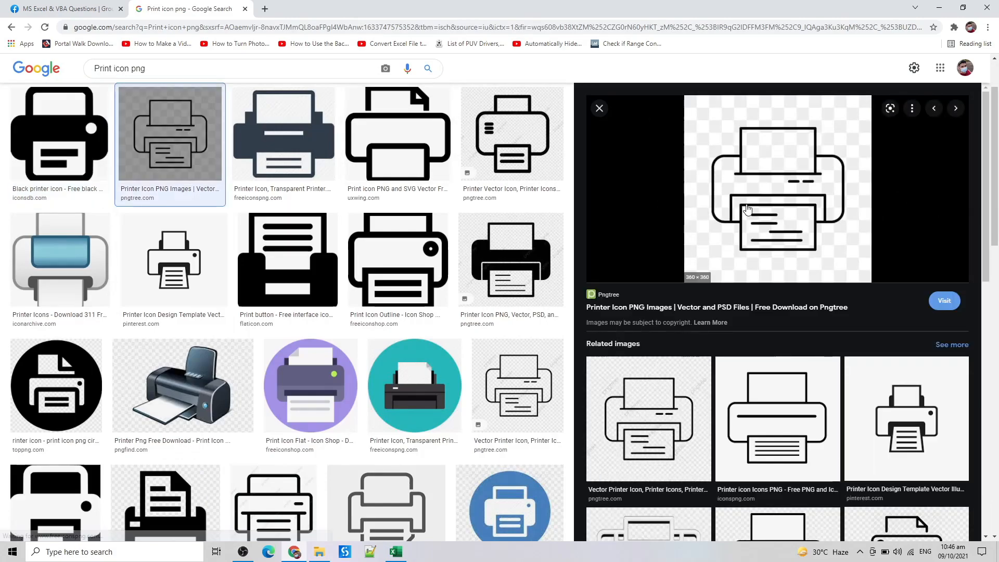
right_click(748, 194)
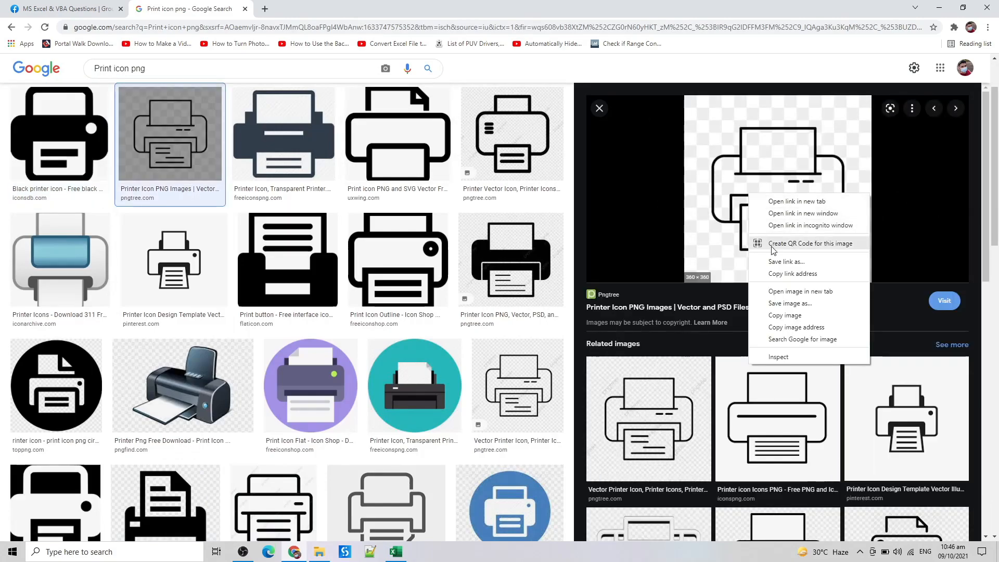
click(794, 327)
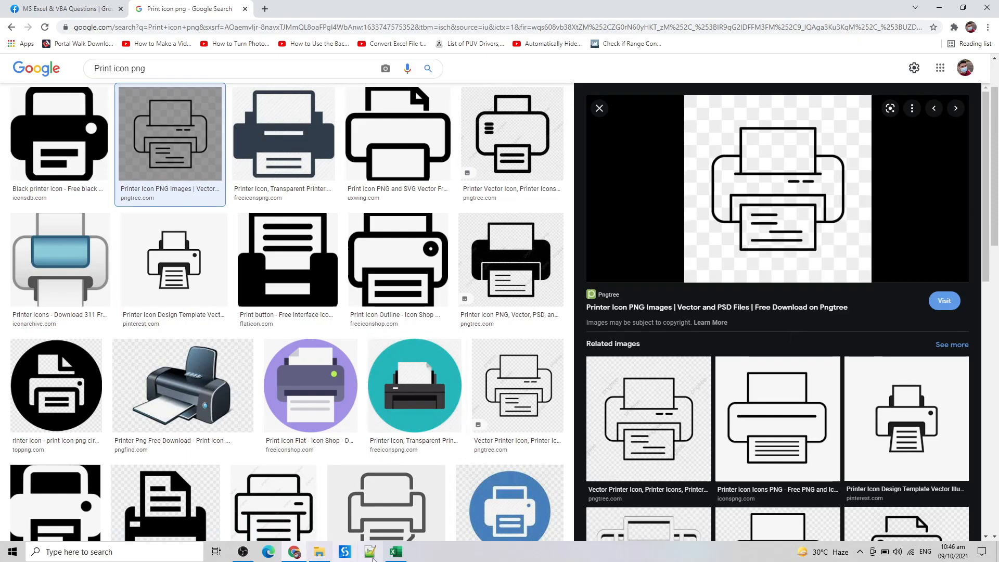
Step: Switch to Excel and try to paste the outlined printer image at cell M11
click(396, 551)
click(414, 290)
right_click(431, 237)
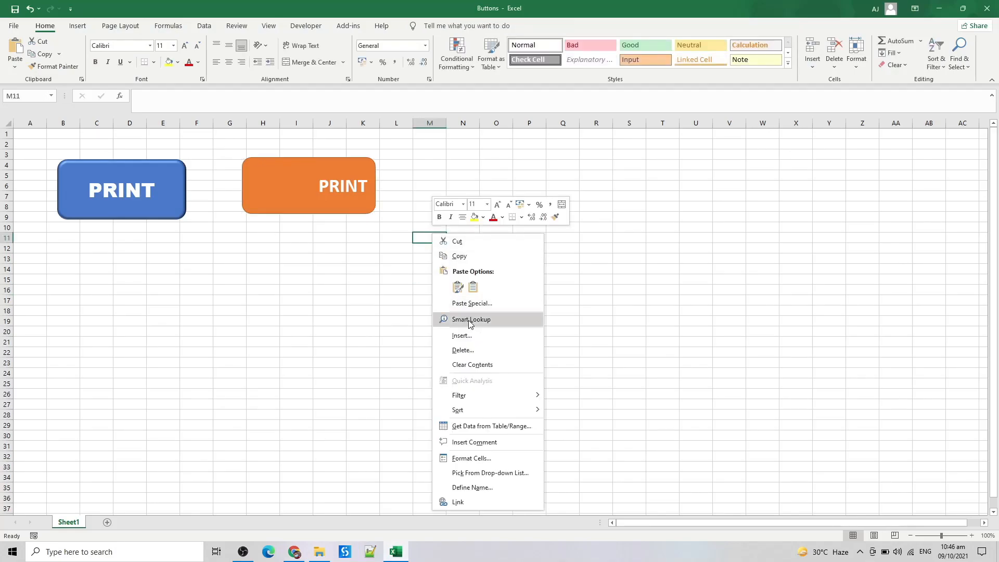
click(472, 287)
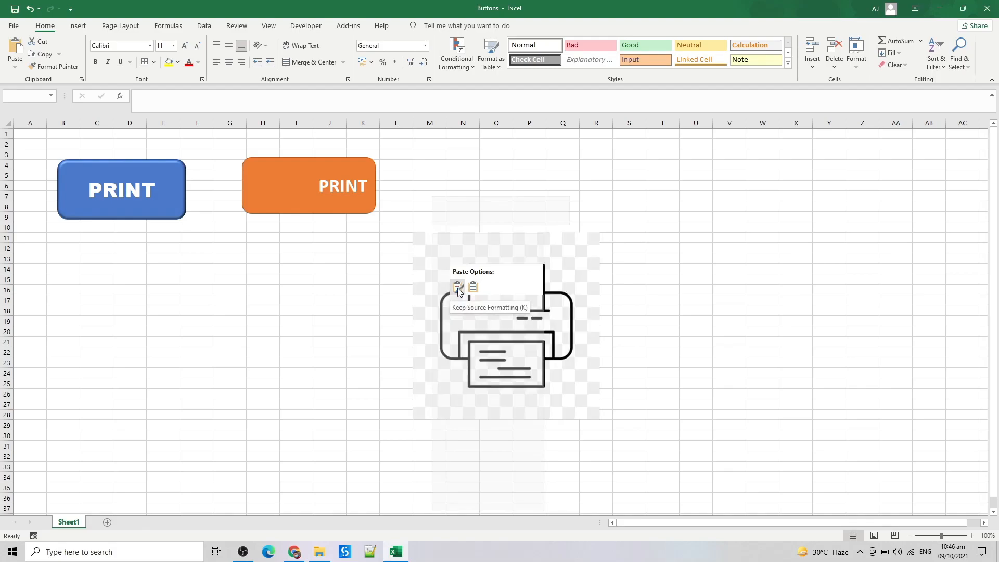
click(587, 296)
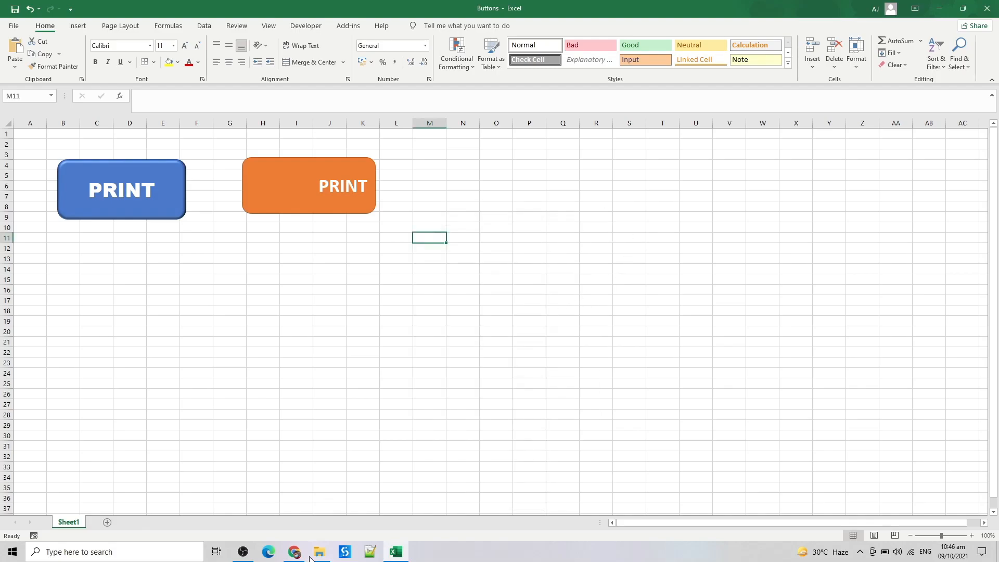
Step: Copy the black Flaticon "Print button - Free interface icons" image from the Chrome results and return to the Excel worksheet
click(295, 552)
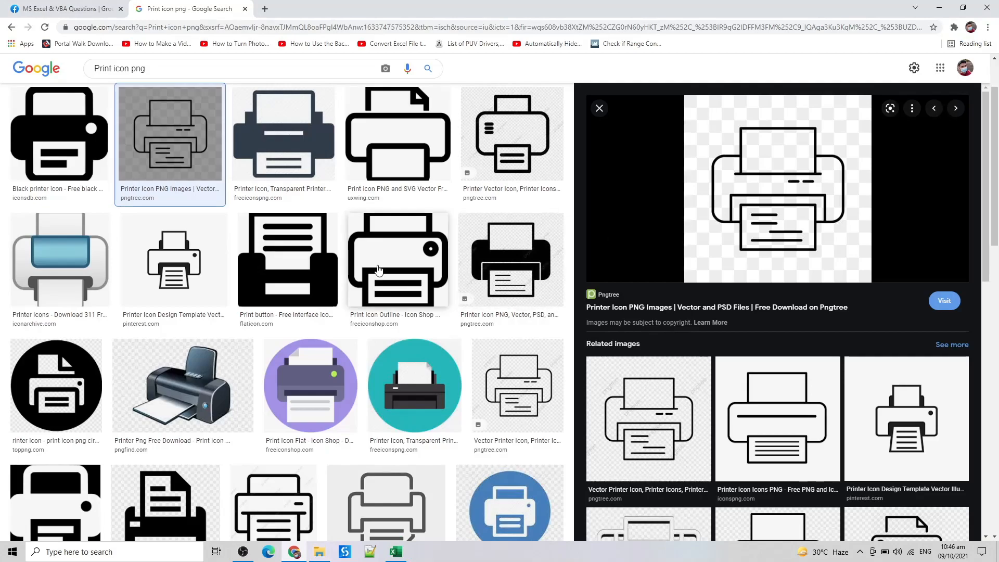
click(266, 281)
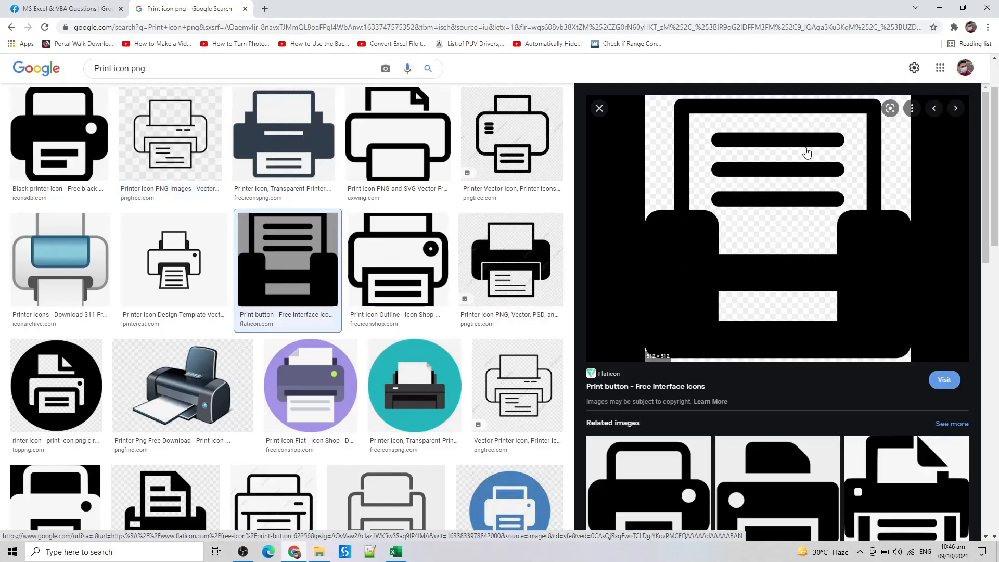
right_click(769, 212)
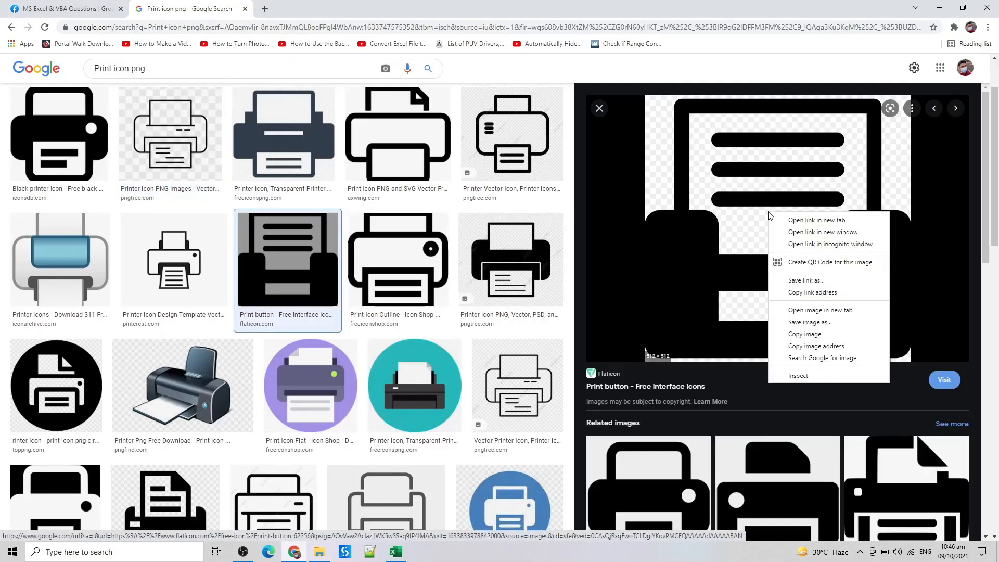
click(805, 334)
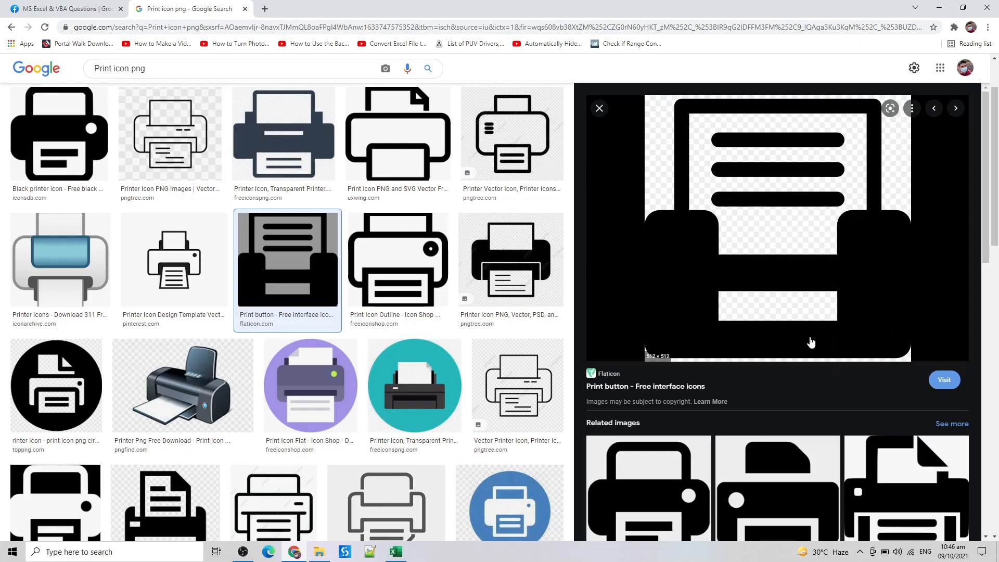
click(396, 553)
Step: Try to paste the copied icon into cell N13 with destination formatting, and delete the pasted text
right_click(470, 261)
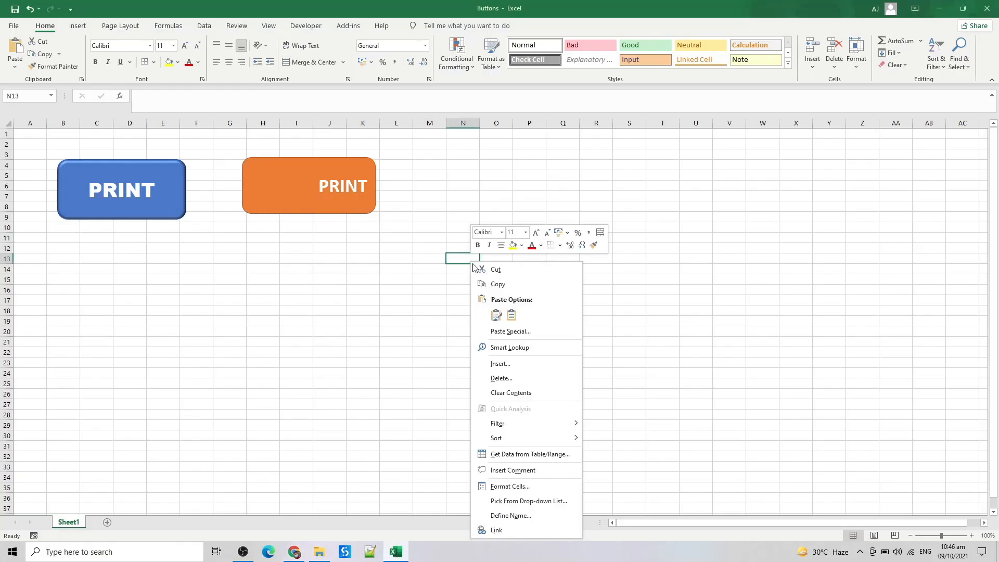
click(512, 316)
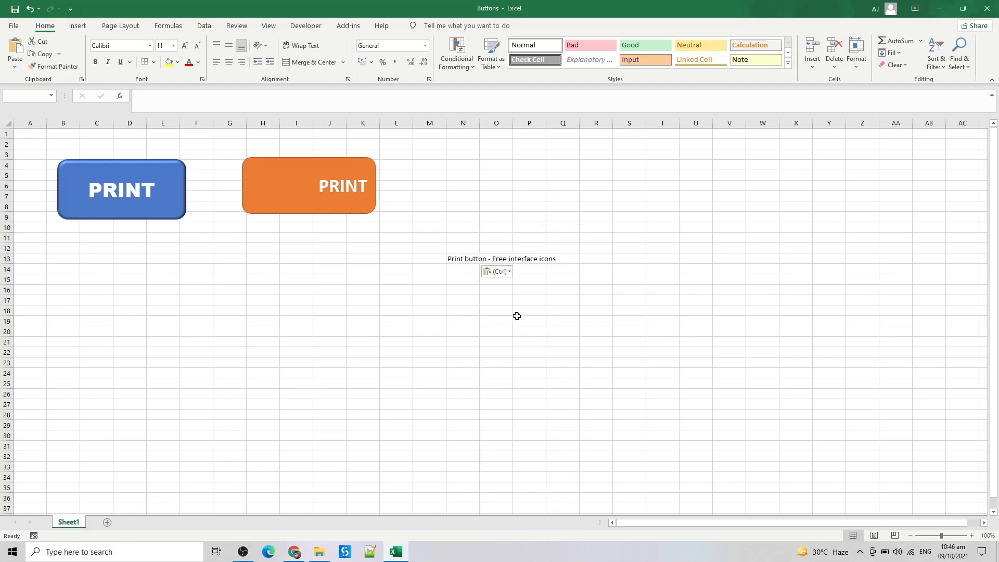
key(Delete)
Step: Paste the copied print icon at cell N12 and shrink it to fit beside the PRINT text inside the orange rectangle
click(450, 249)
key(ctrl+v)
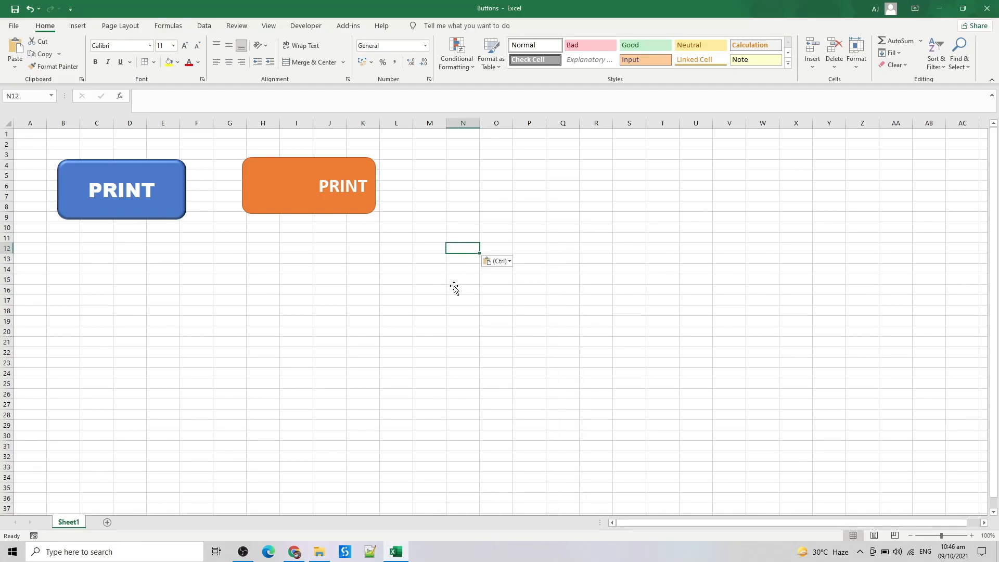
drag(559, 309, 555, 262)
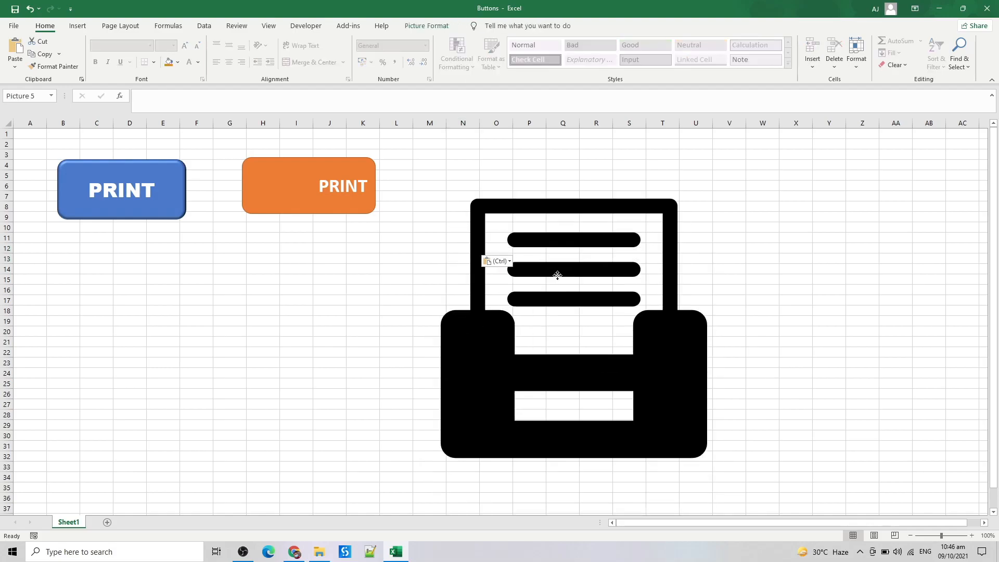
drag(707, 462, 293, 193)
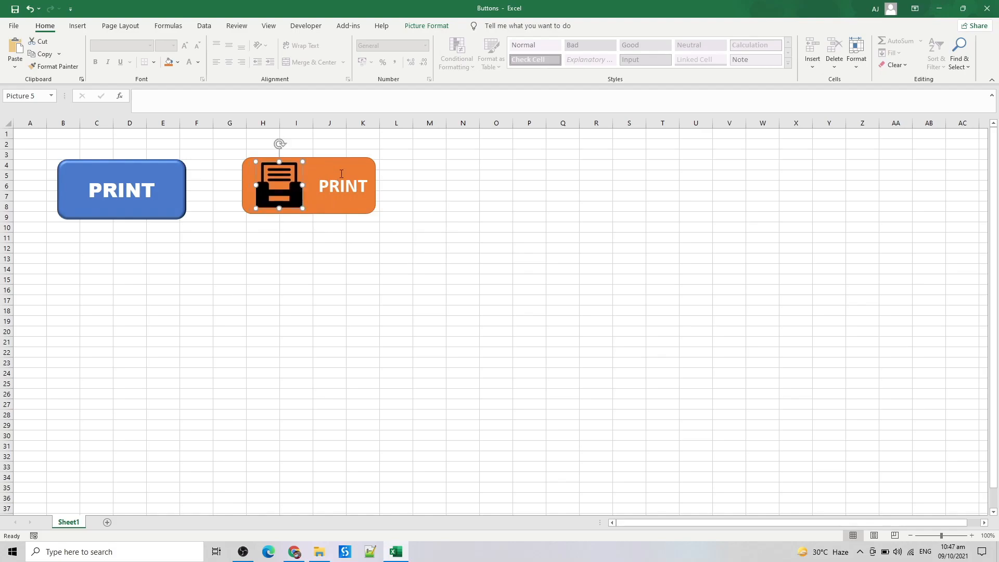
Step: Give the orange rectangle the first outer shadow in the third row of the shadow effects
click(341, 174)
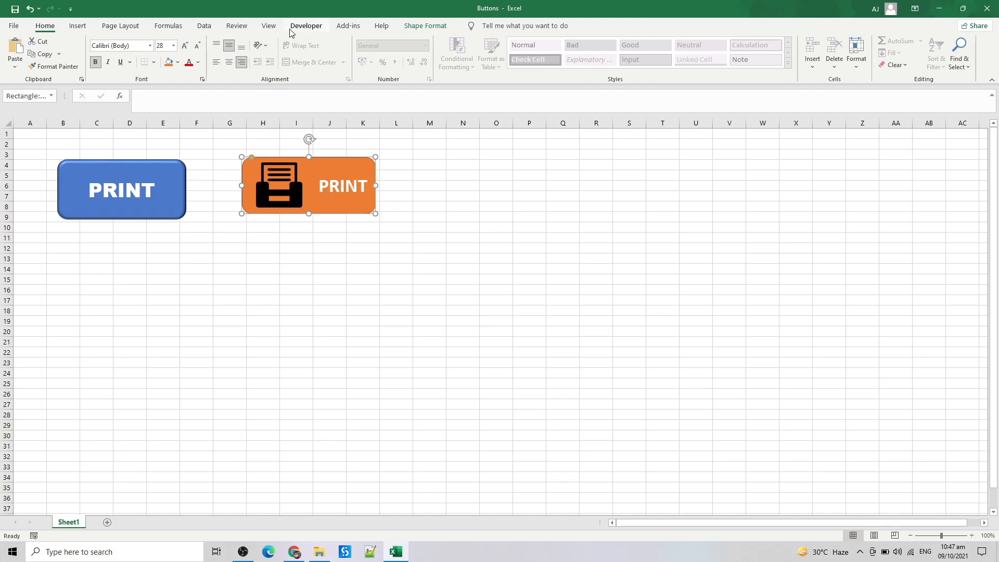
click(431, 27)
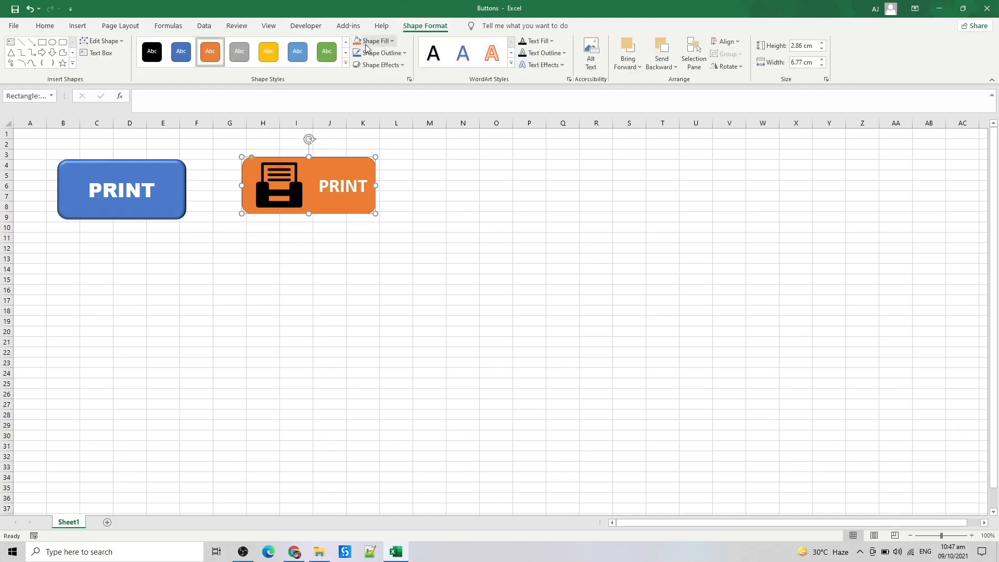
click(379, 65)
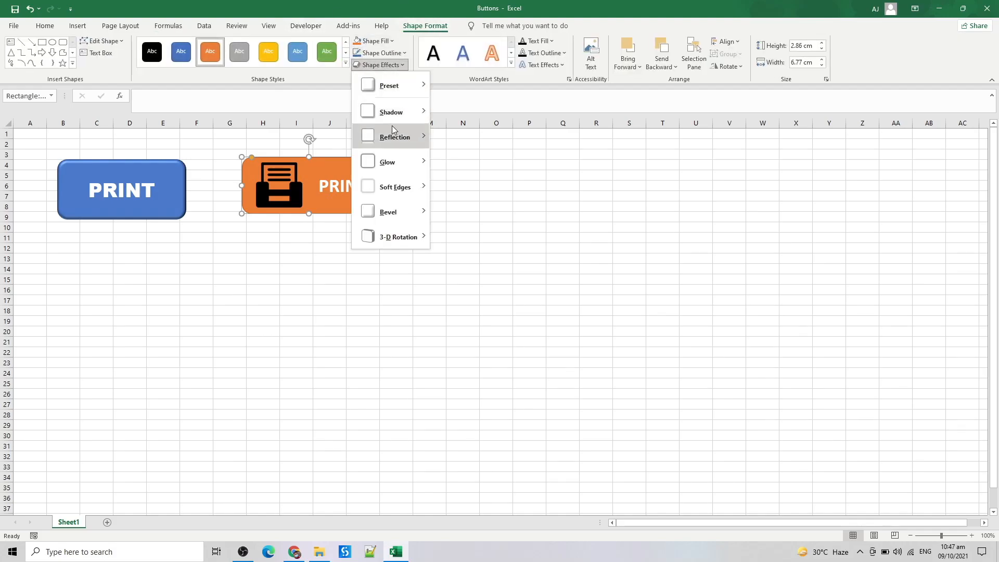
mouse_move(403, 111)
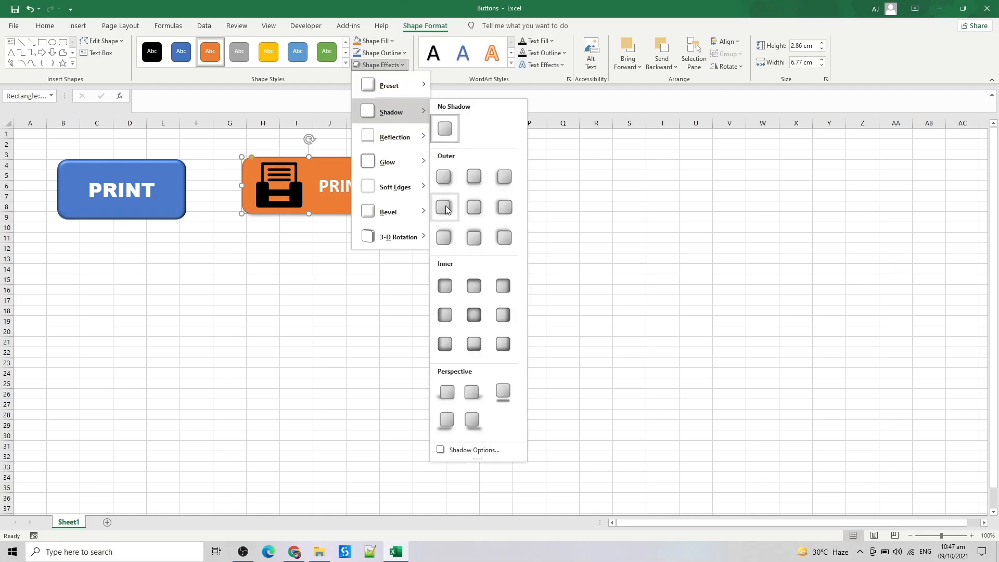
click(446, 239)
Step: Apply the fourth bevel of the first row to the orange rectangle, and move it with its icon level with the blue button
click(393, 65)
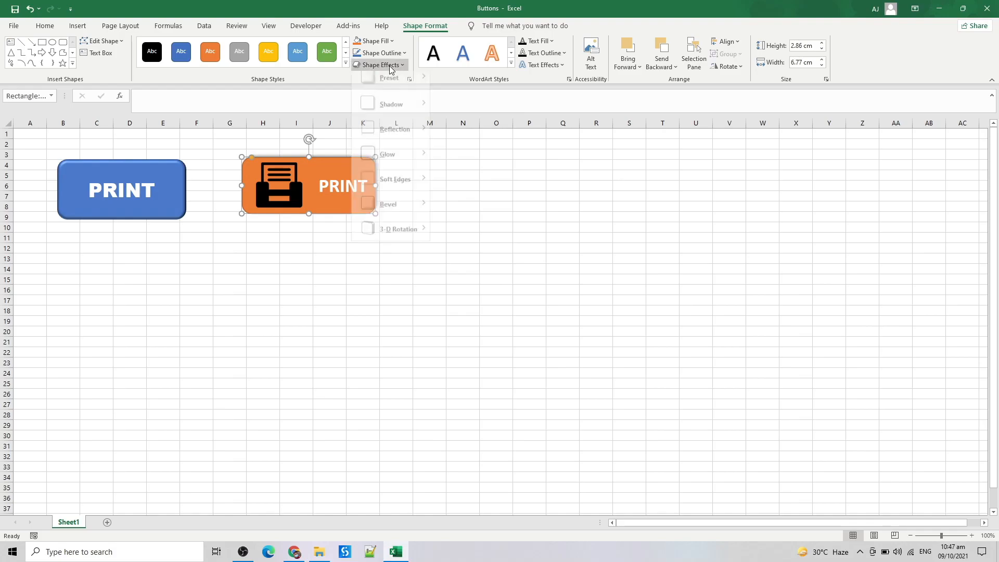
mouse_move(384, 217)
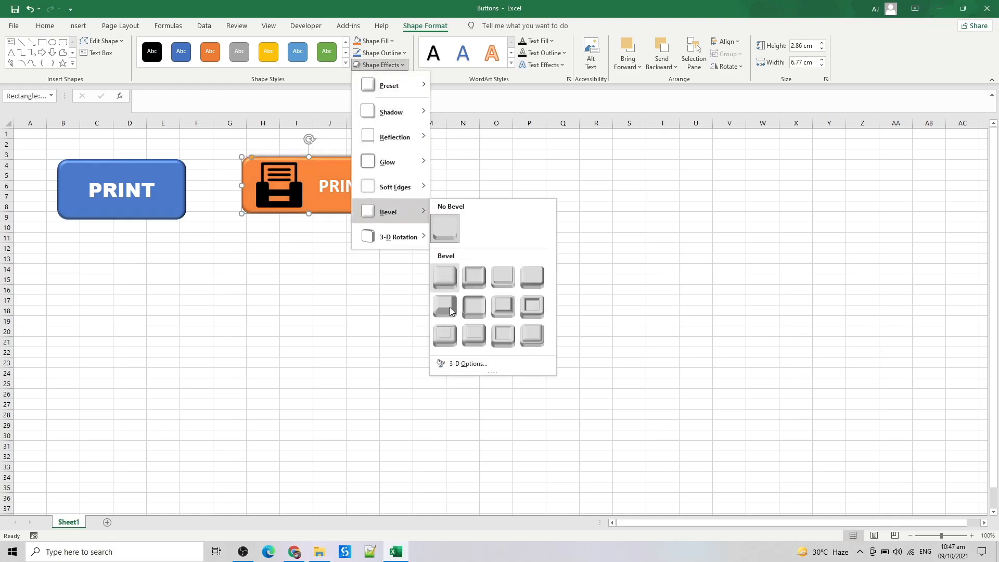
click(532, 277)
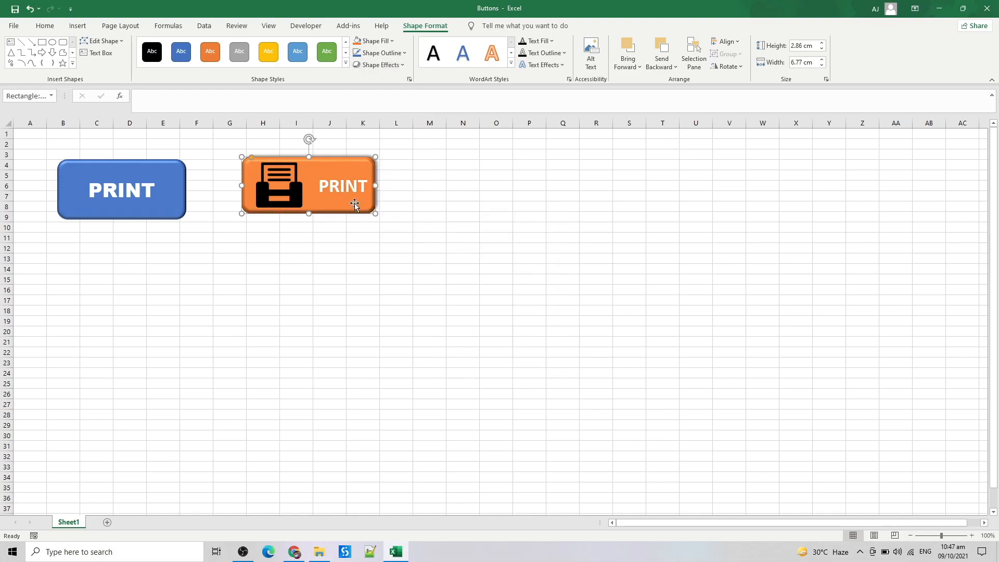
click(281, 198)
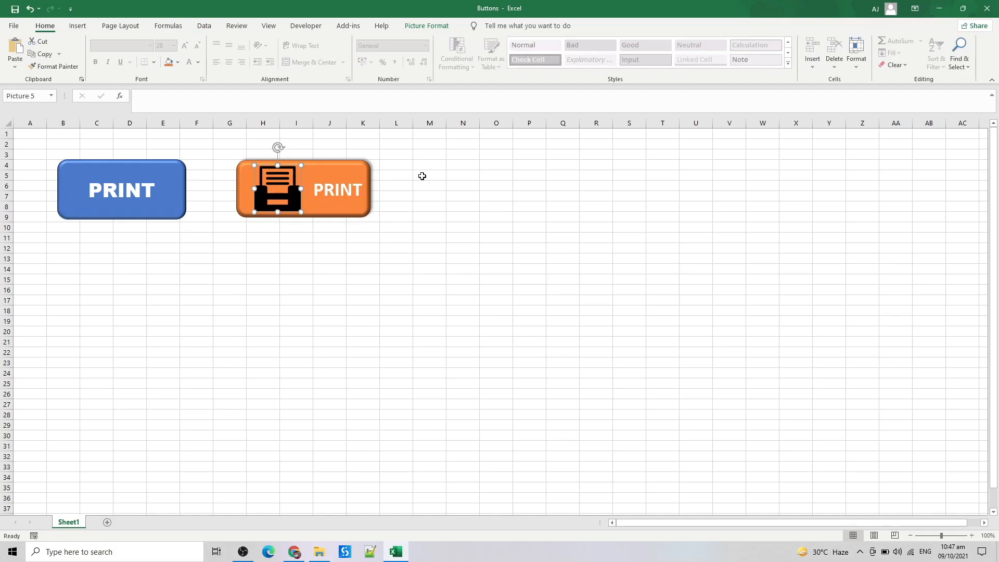
Step: Recolour the PRINT text in the orange rectangle black and enlarge it to size 32
click(428, 193)
double_click(336, 192)
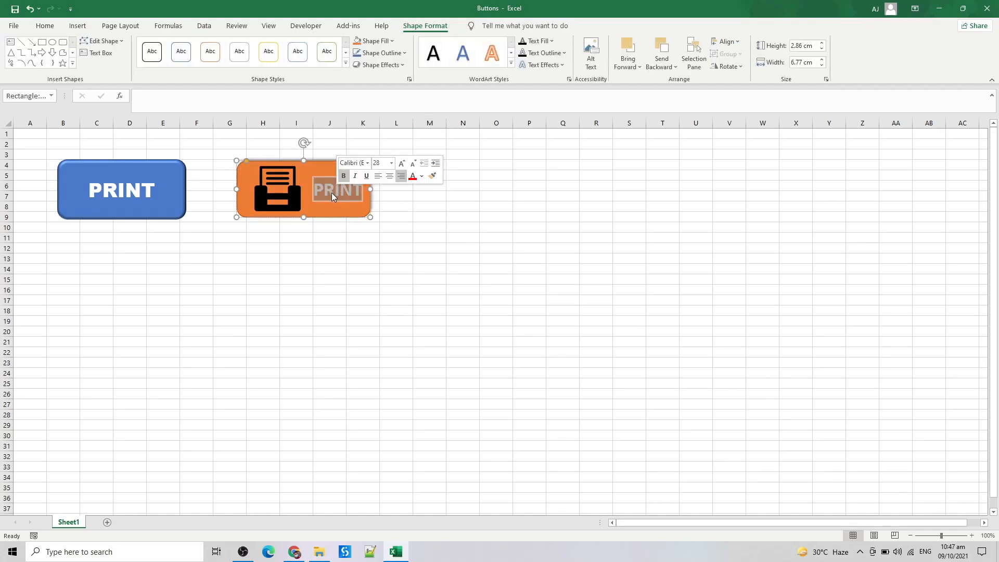
click(421, 177)
click(420, 191)
click(401, 165)
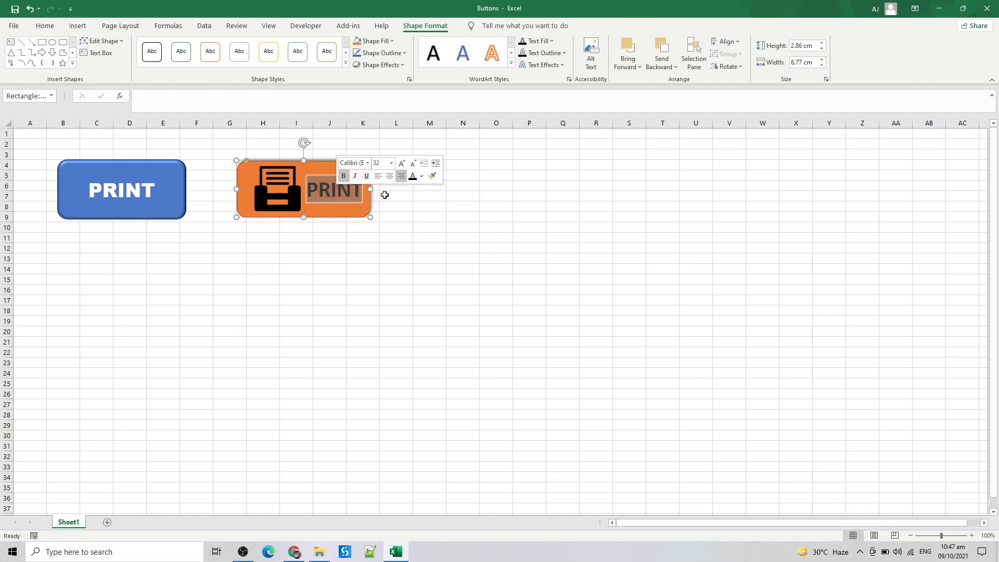
Step: Change the font of the orange rectangle's PRINT text to Arial and reduce its size to 28
click(368, 163)
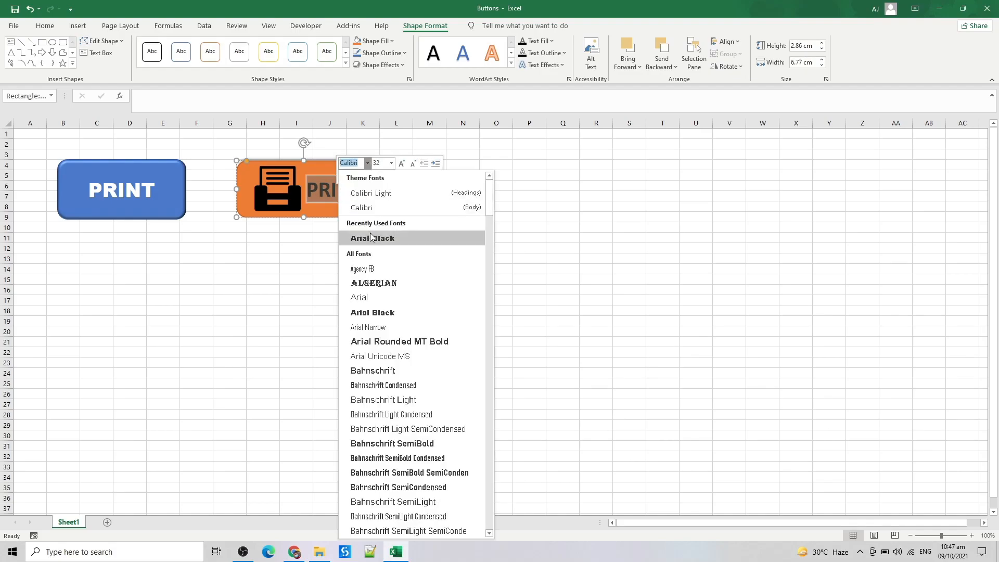
click(376, 302)
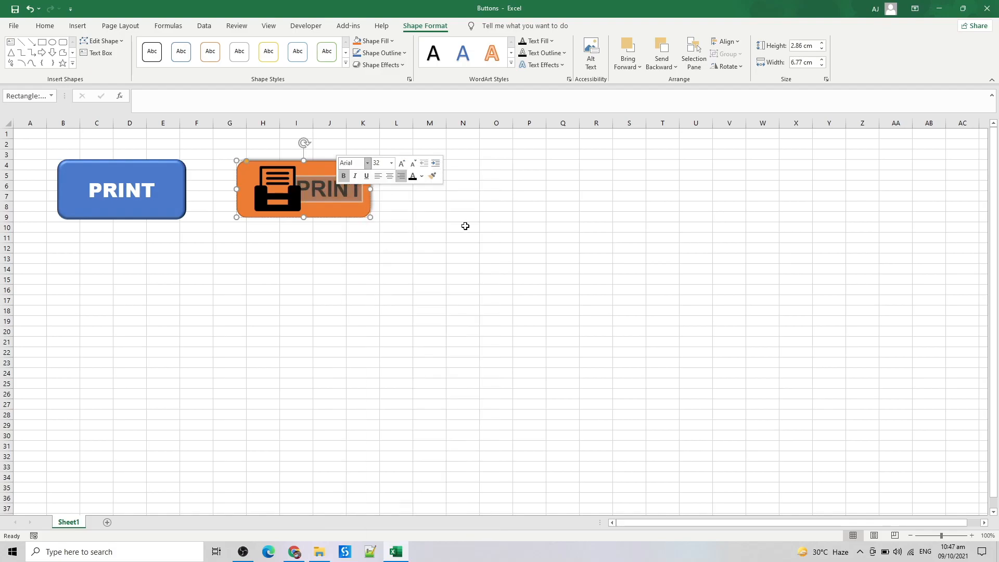
click(414, 165)
click(425, 218)
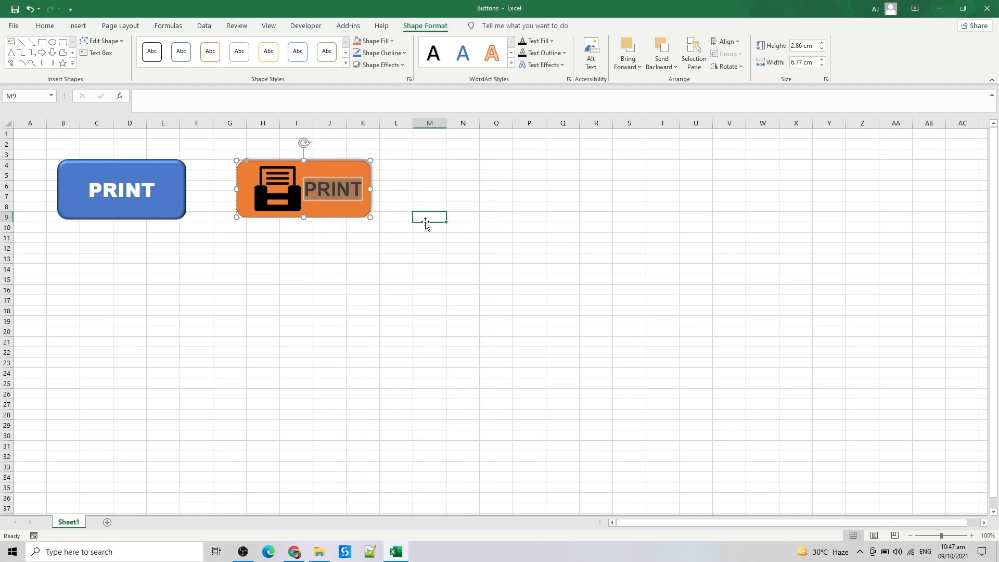
Step: Shrink the printer icon slightly to clear the PRINT text, and narrow the blue button slightly and move it closer to the orange one
mouse_move(286, 195)
mouse_down()
mouse_move(295, 211)
mouse_move(295, 200)
mouse_up()
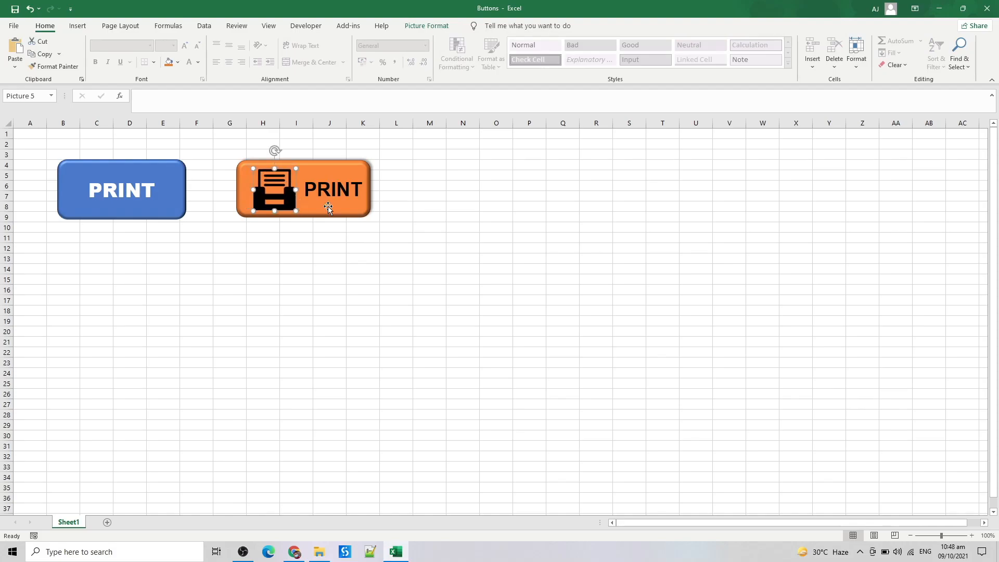
click(449, 198)
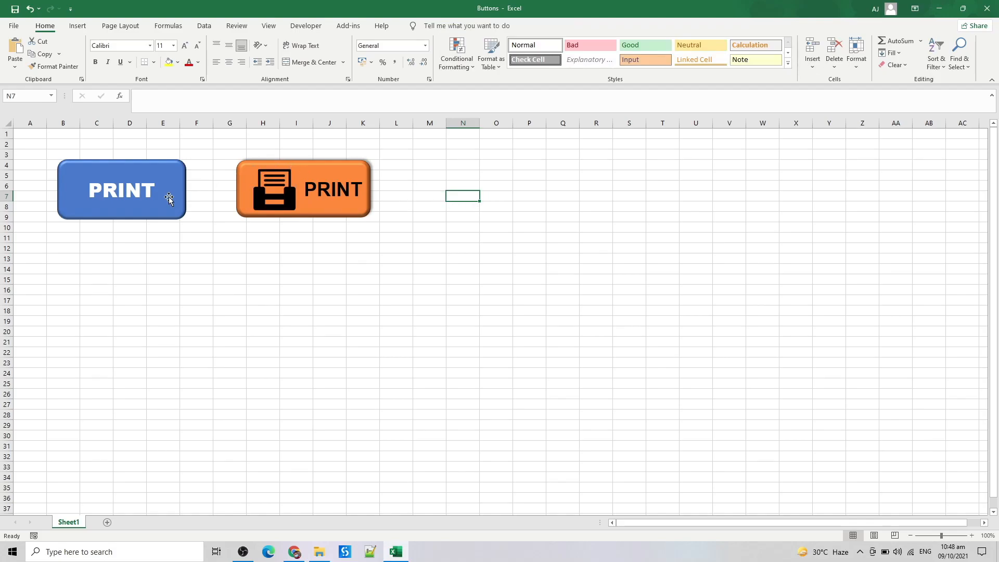
drag(168, 208, 202, 209)
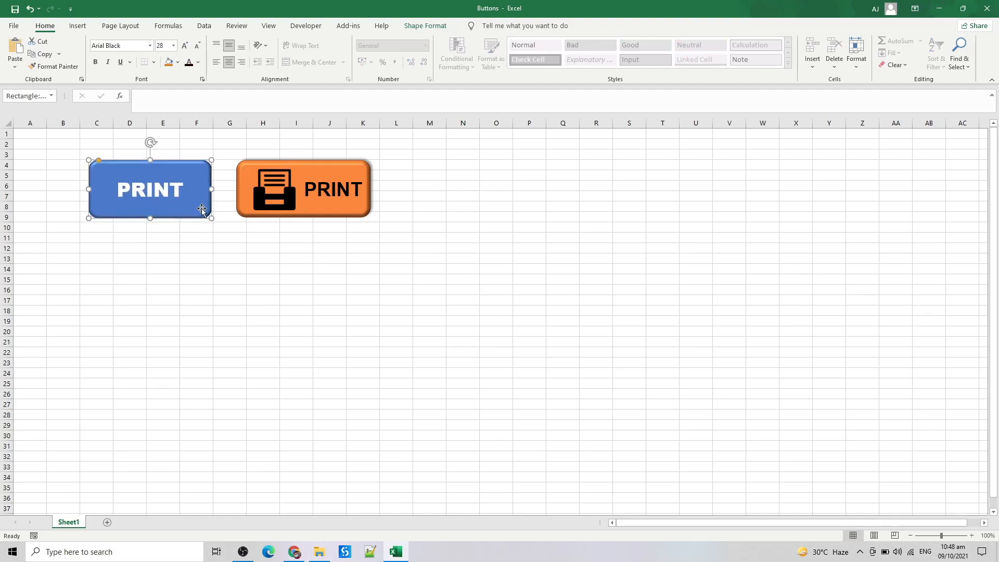
click(178, 224)
Step: Assign a new macro, RectangleRoundedCorners1_Click, to the blue button that shows the message "Print using button 1"
right_click(176, 189)
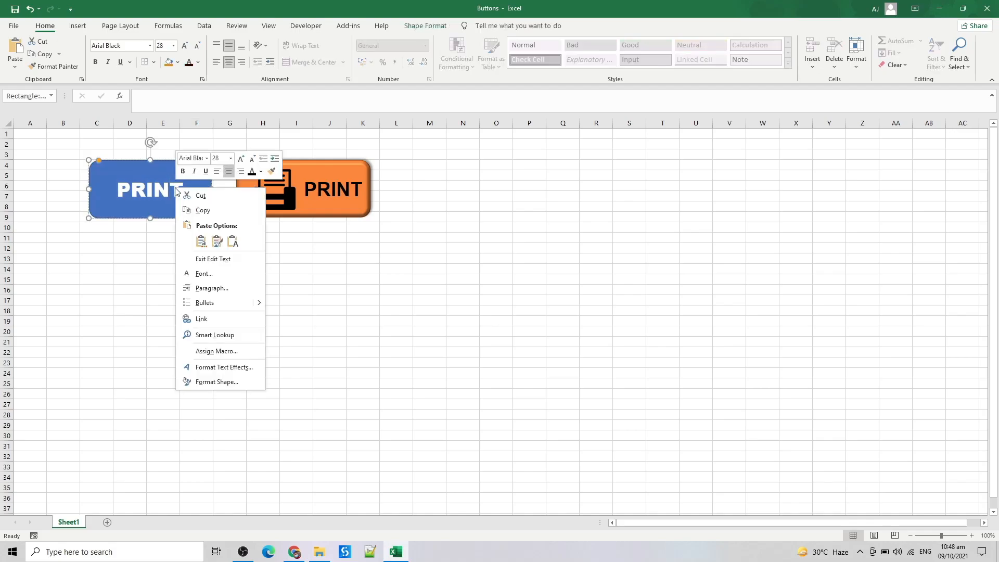
click(224, 352)
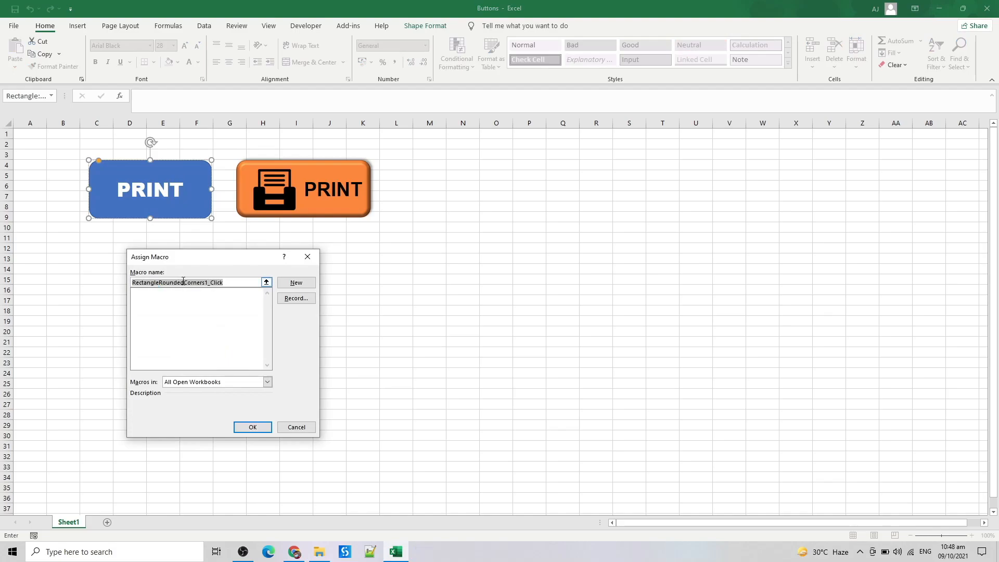
click(296, 283)
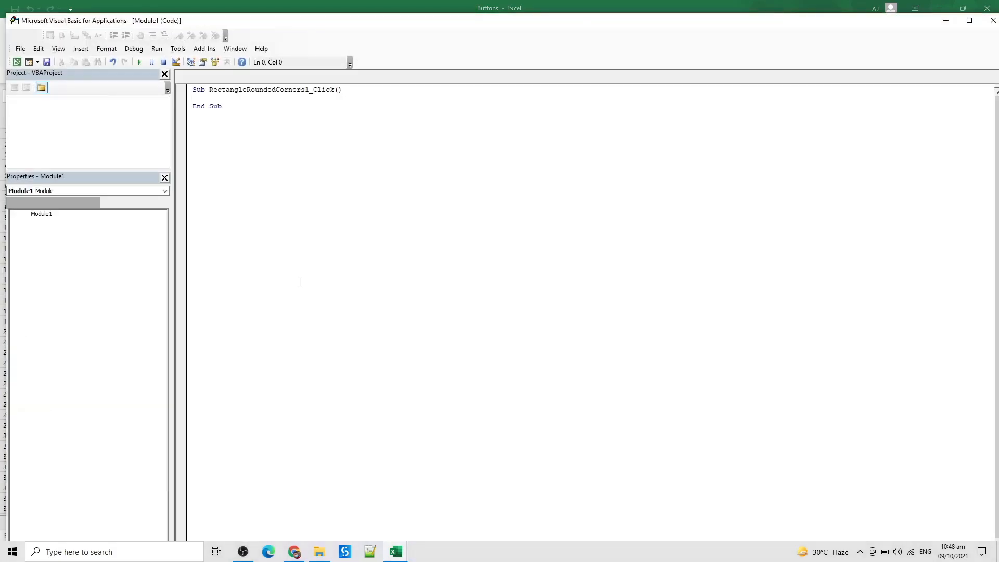
click(213, 92)
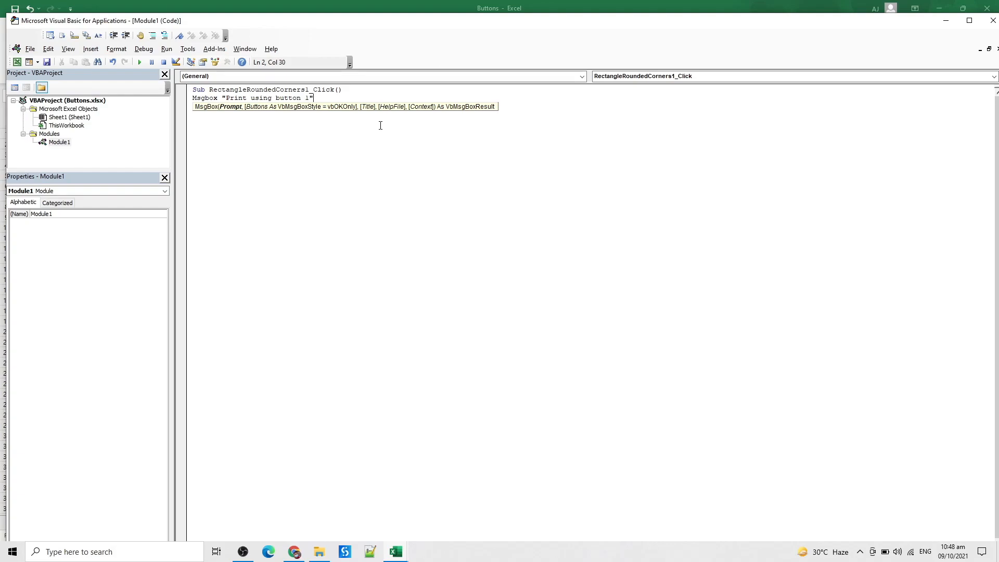
click(326, 178)
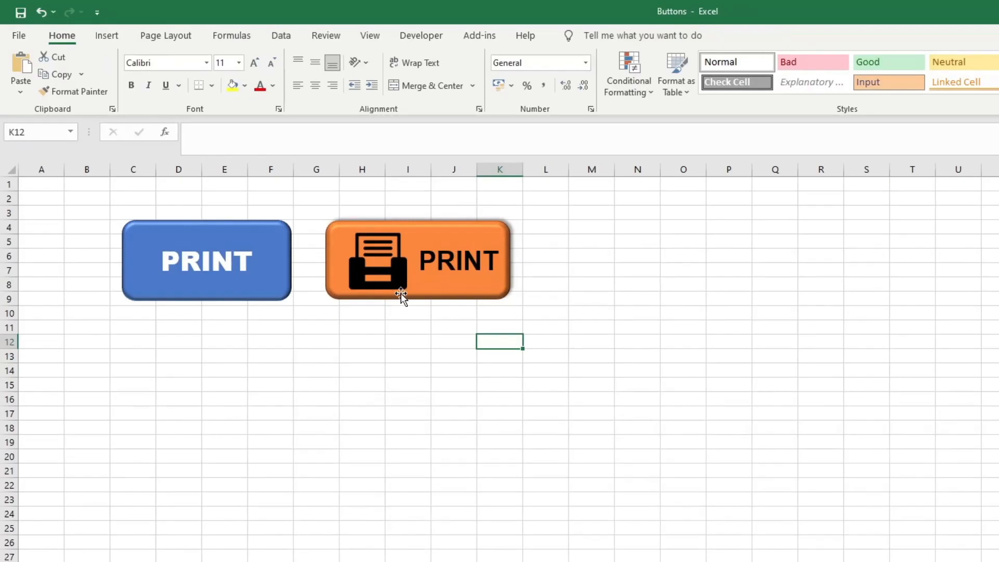
Step: Group the printer icon with the orange rectangle into a single object
click(394, 255)
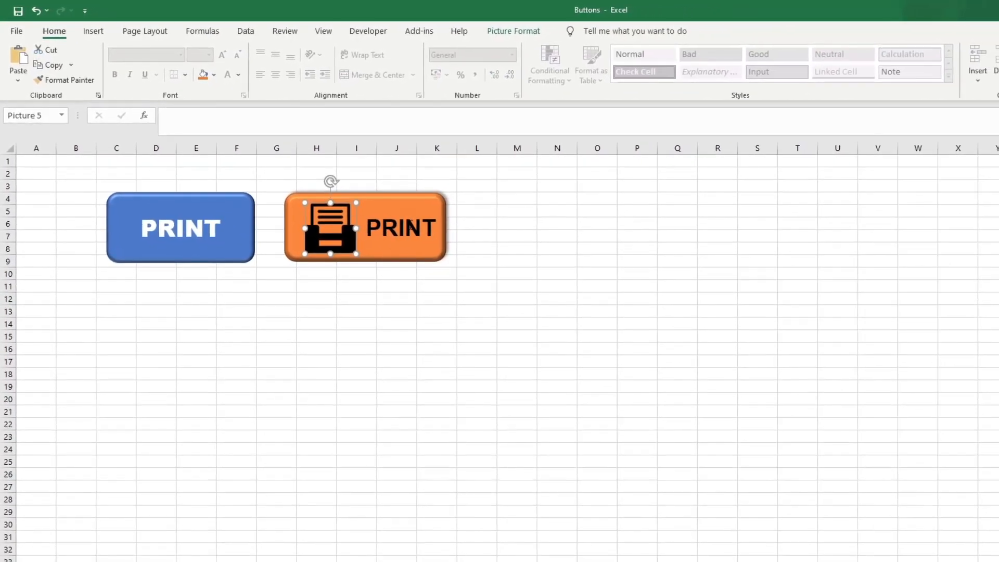
shift+click(400, 218)
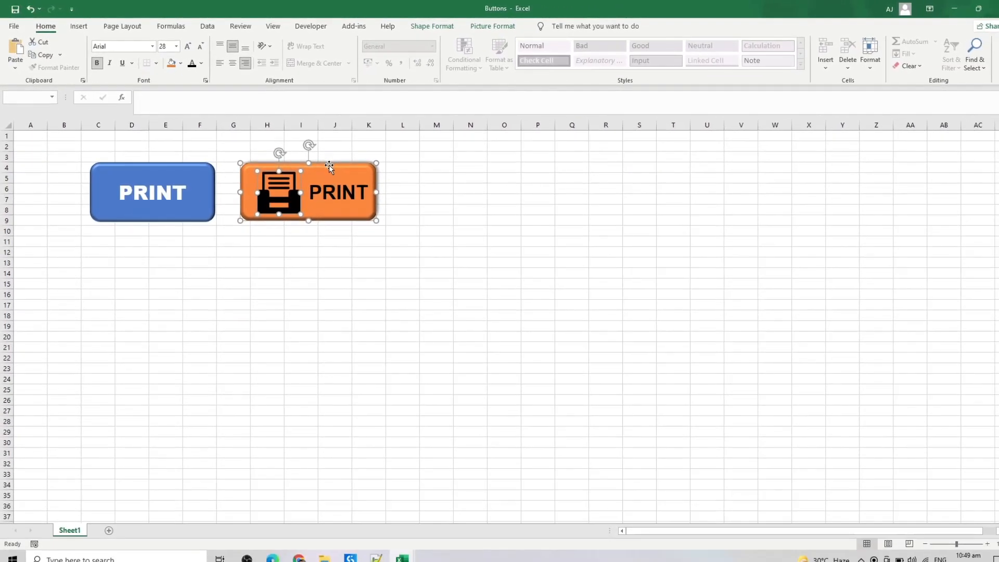
right_click(347, 174)
mouse_move(364, 237)
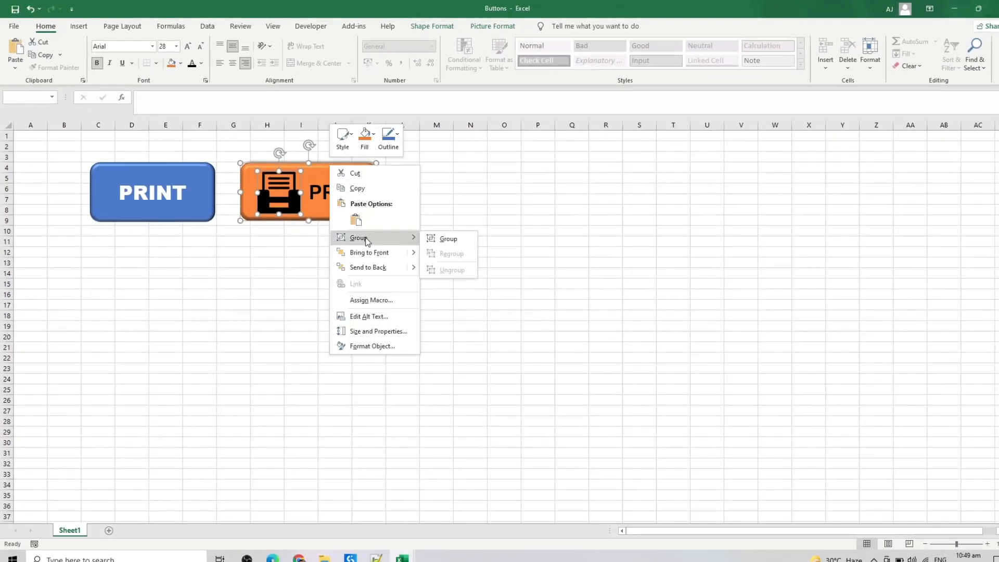
click(447, 238)
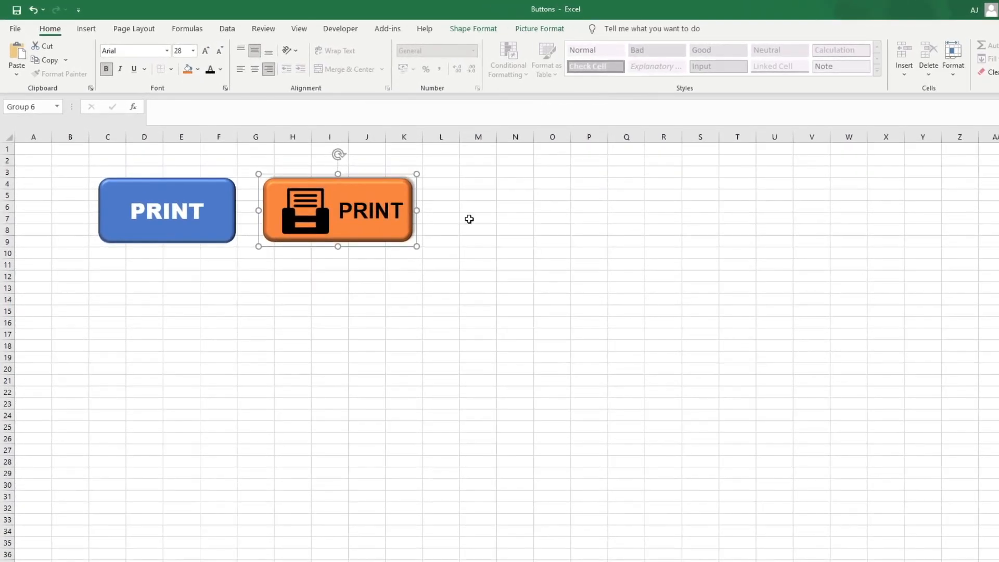
click(506, 213)
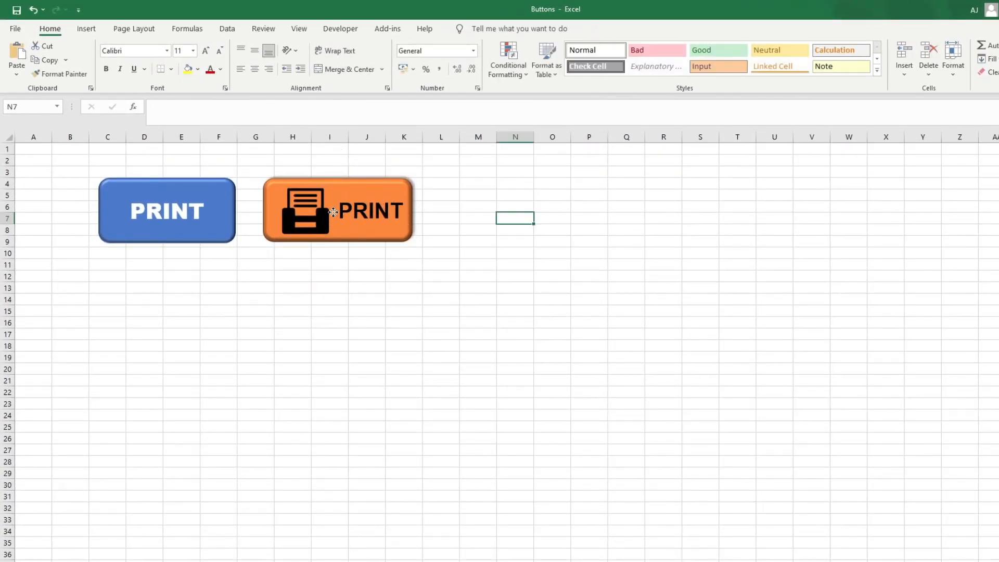
Step: Assign a new macro, Group6_Click, to the grouped orange button that shows the message "Print using button 2"
right_click(332, 211)
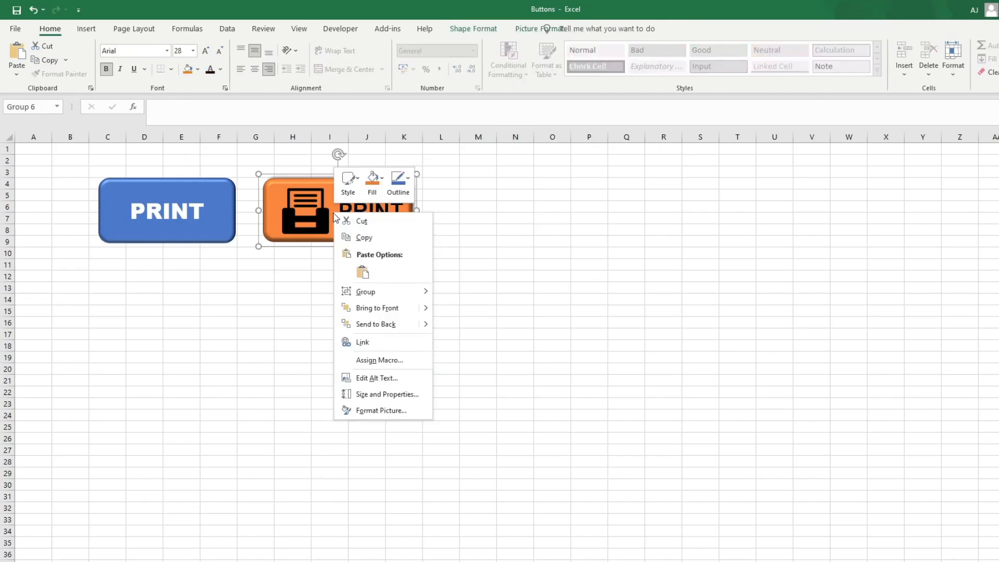
click(382, 360)
click(462, 286)
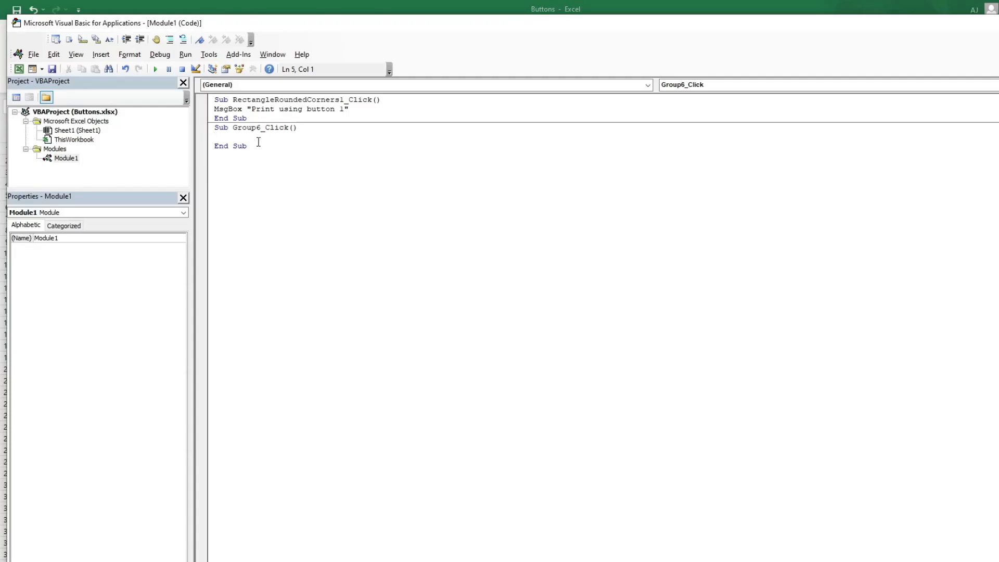
text(msgbox ")
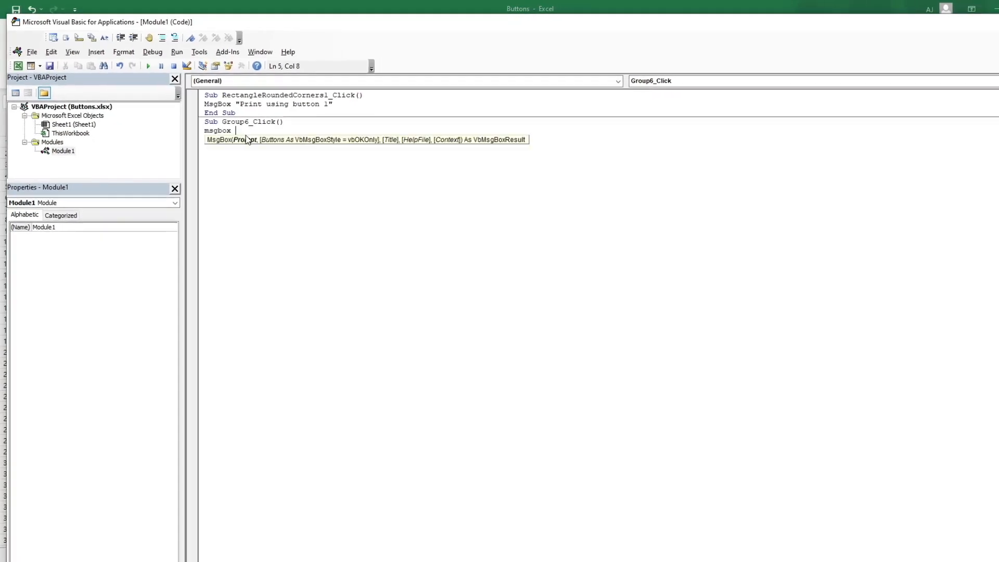
text(Prin)
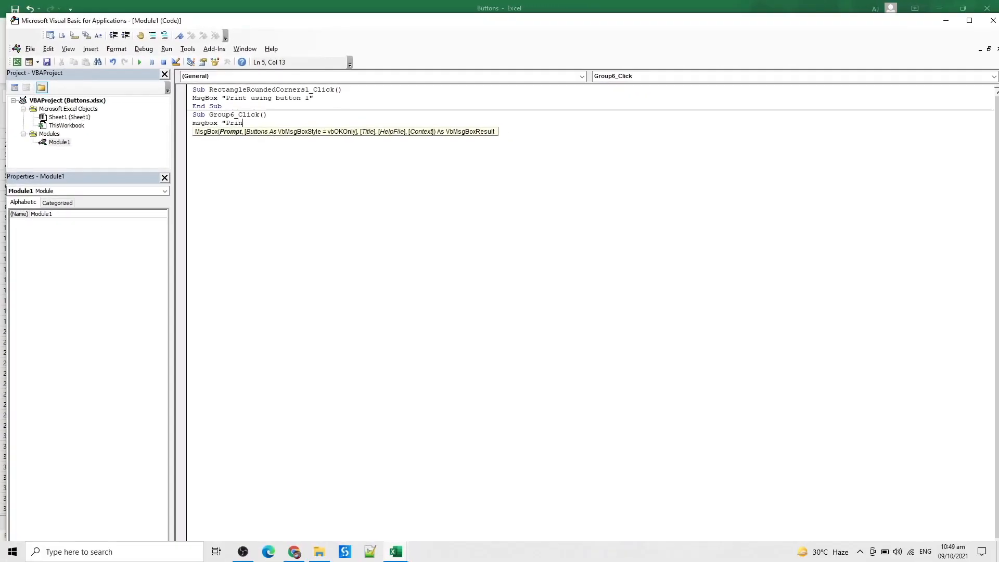
text(t Usi)
key(BackSpace)
key(BackSpace)
key(BackSpace)
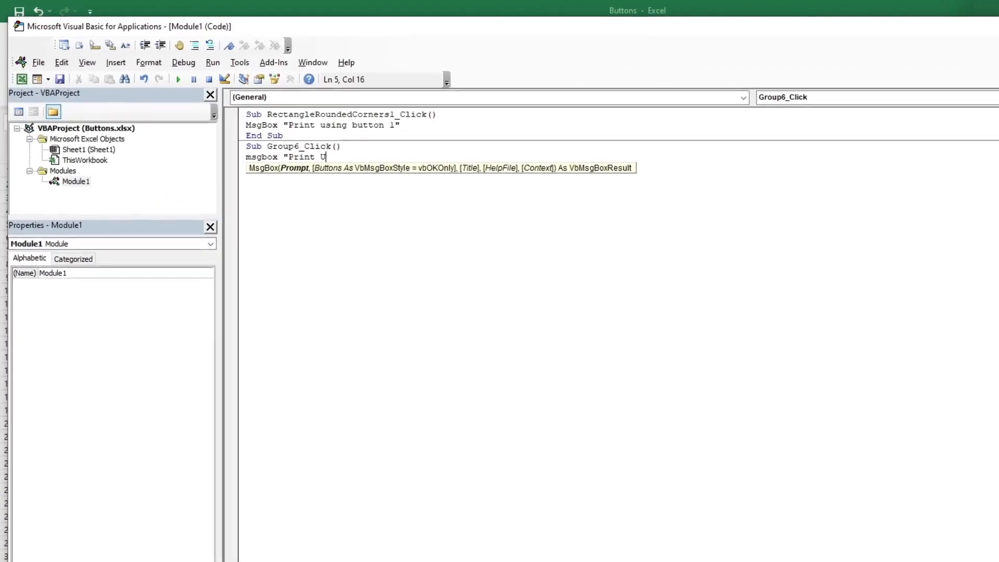
text(using button 2")
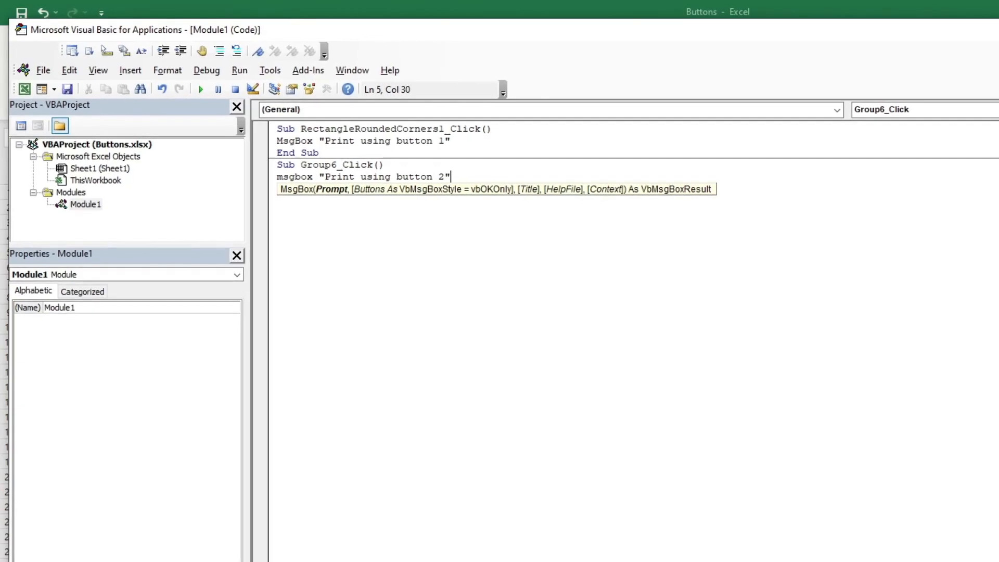
click(356, 326)
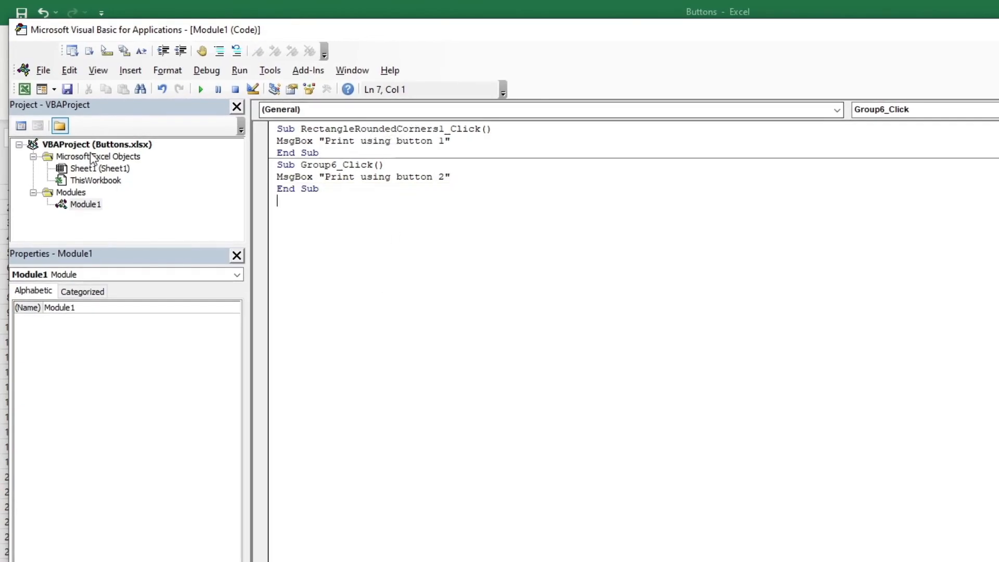
Step: Save the project, continuing as a macro-free workbook, and close the code editor to return to the sheet
click(64, 92)
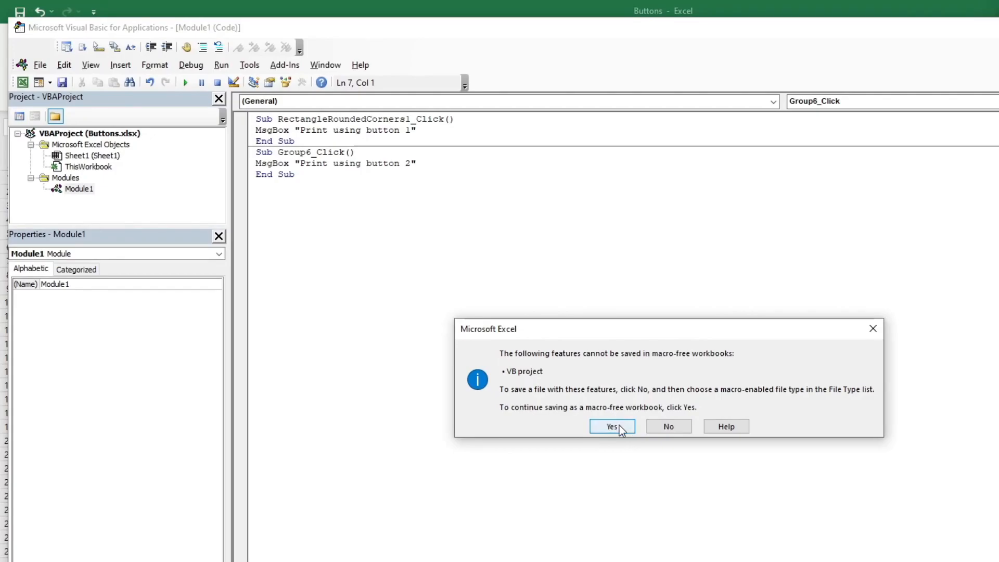
click(612, 426)
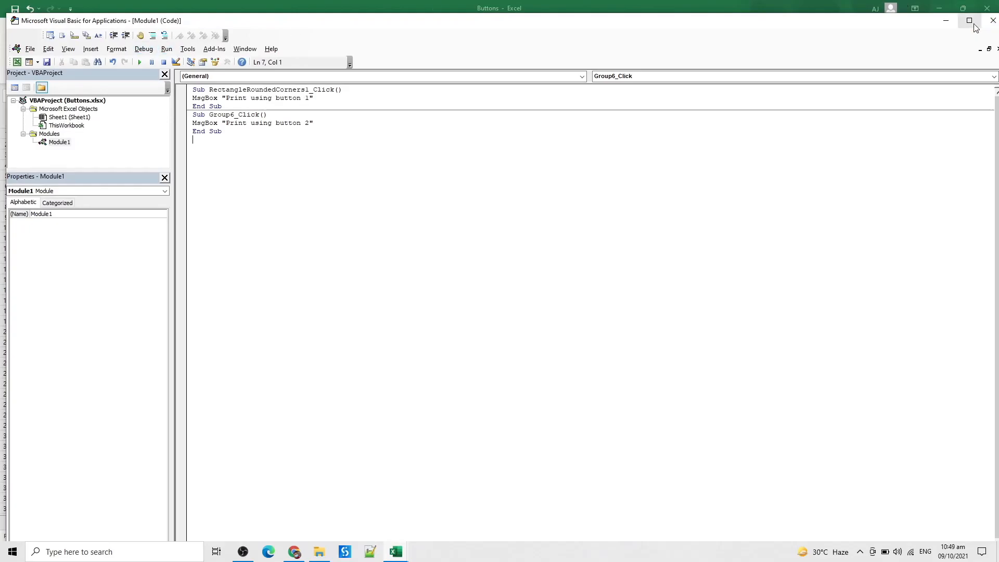
click(992, 21)
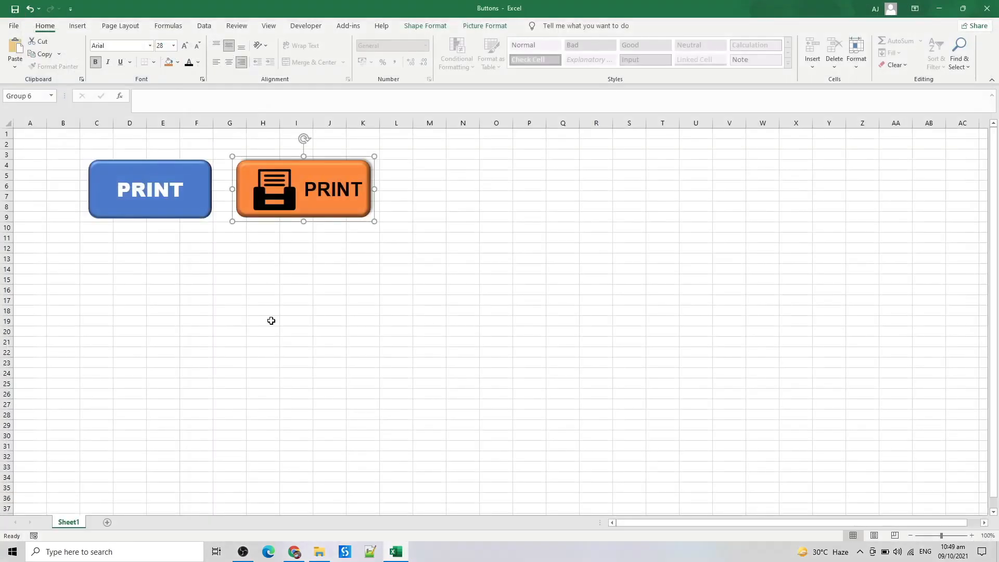
click(213, 310)
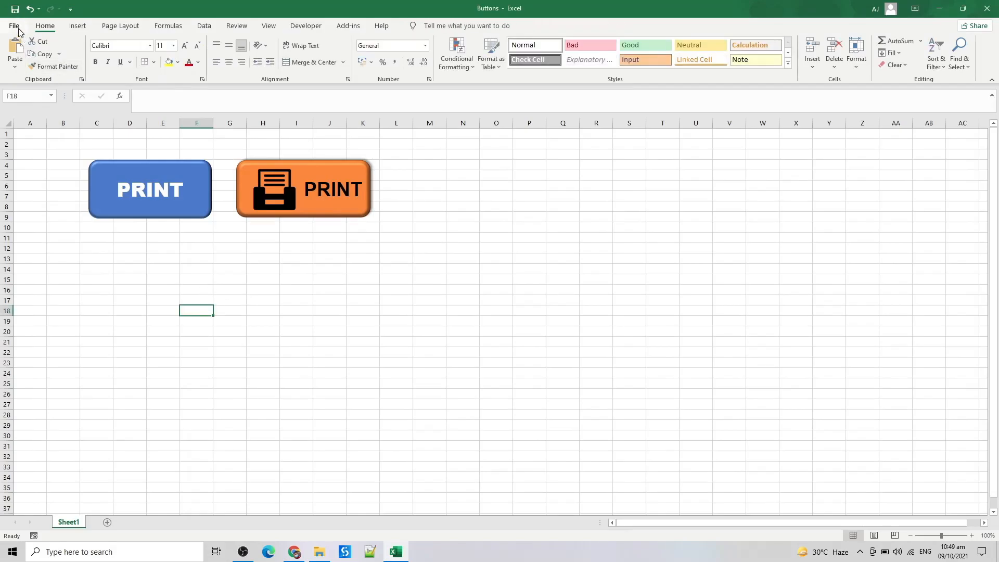
Step: Save a copy of the workbook to the Desktop as Buttons in the Excel Macro-Enabled Workbook format
click(17, 28)
click(32, 165)
click(162, 204)
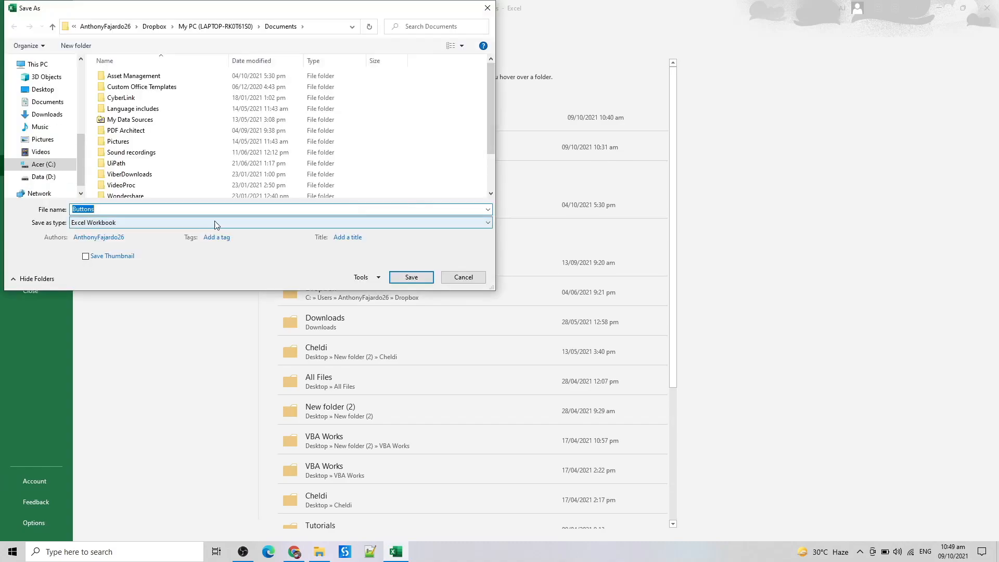
click(42, 89)
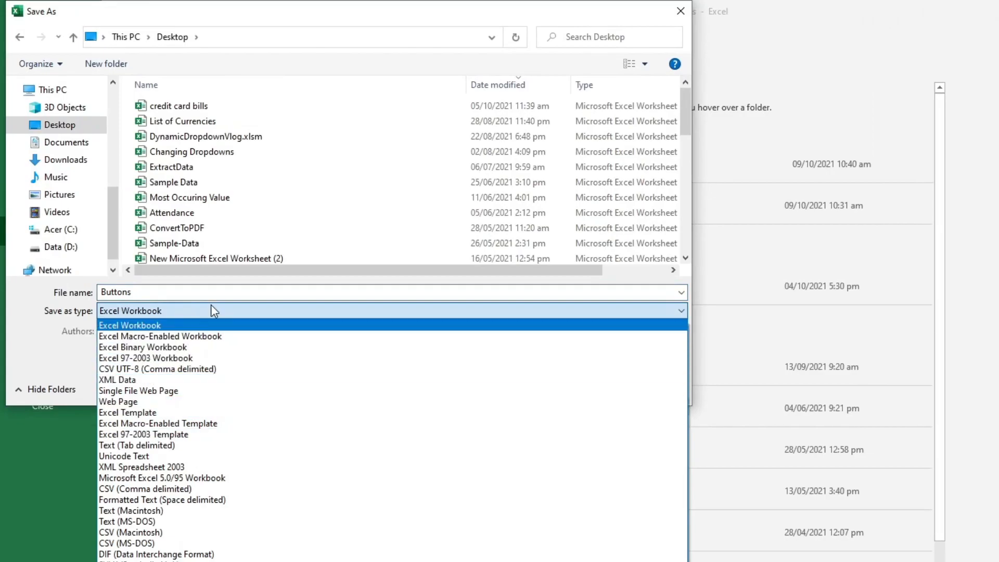
click(214, 336)
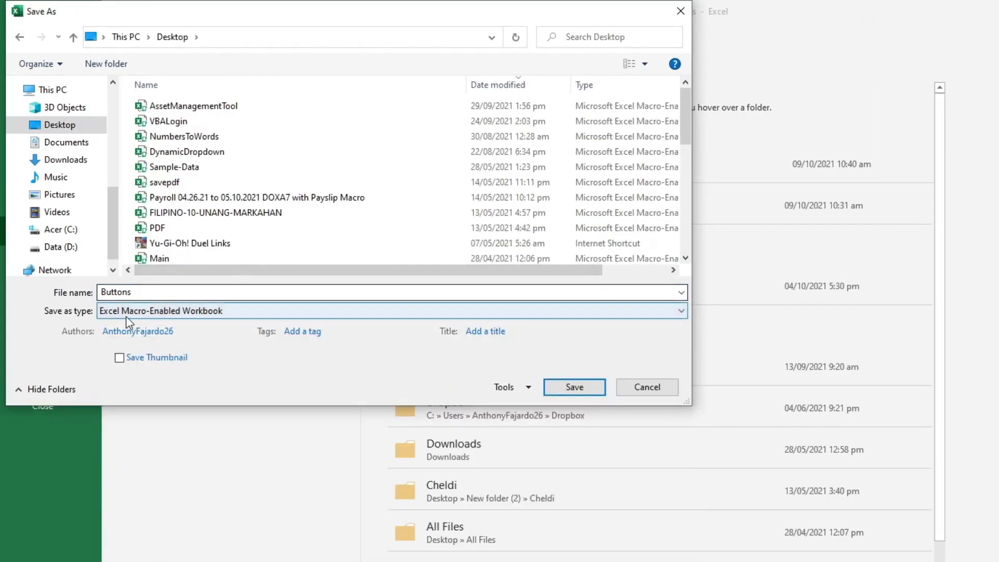
click(580, 386)
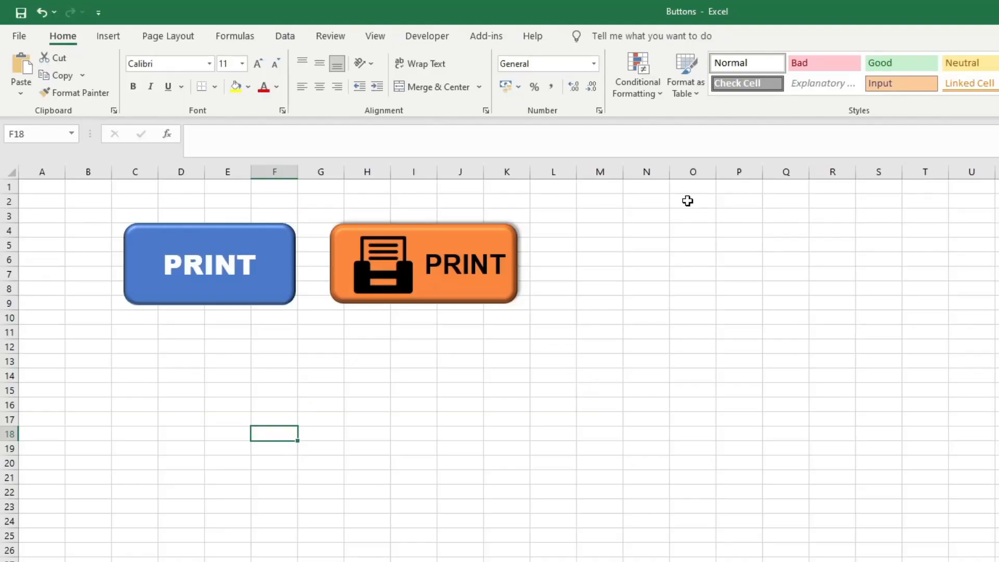
Step: Test the macros of the blue and orange PRINT buttons and dismiss their message boxes
click(665, 216)
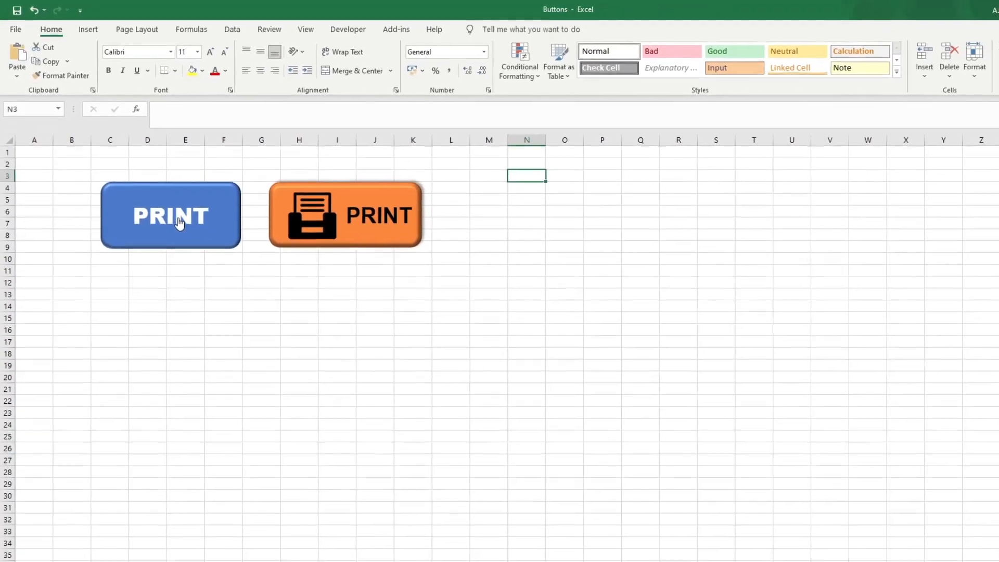
click(189, 232)
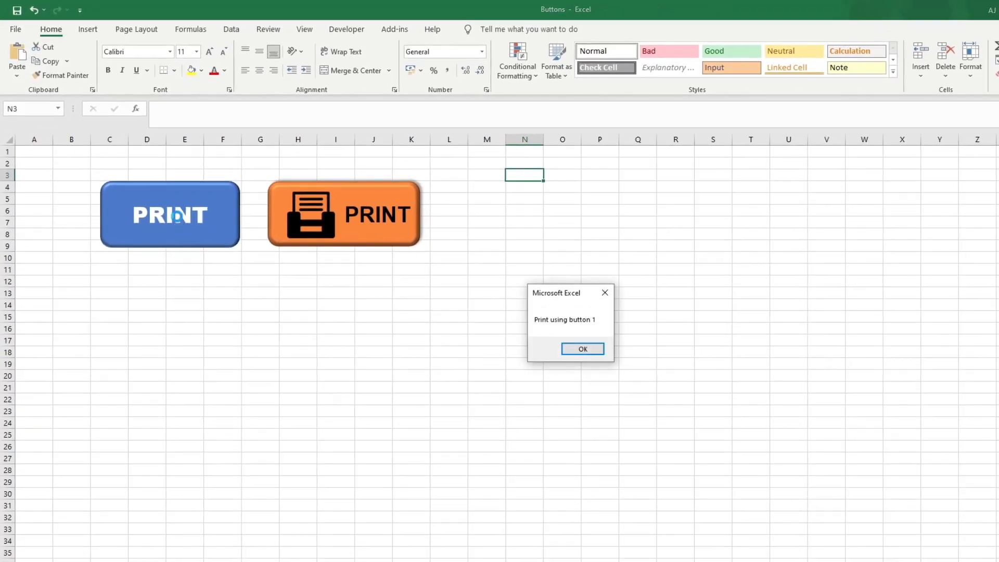
click(584, 350)
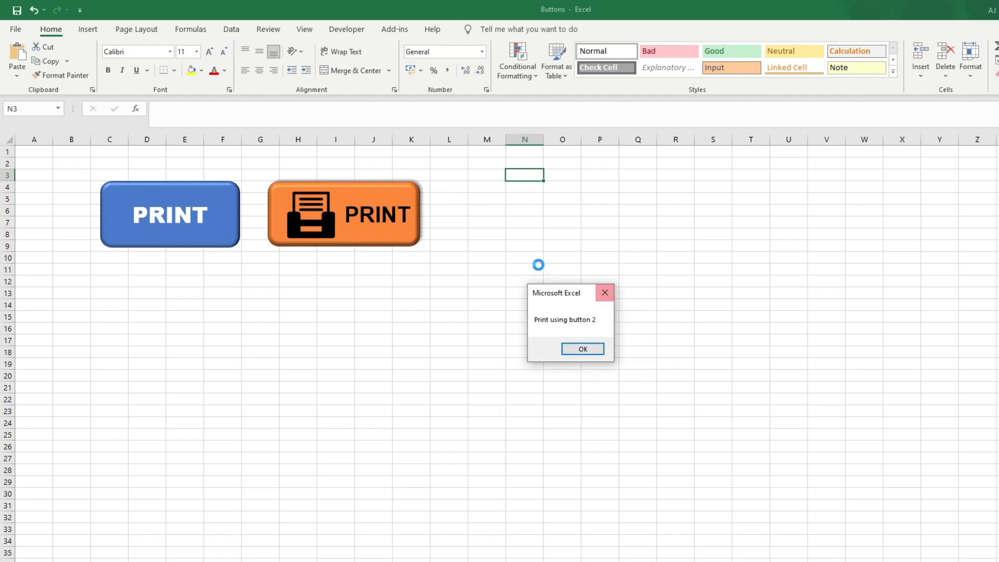
click(587, 350)
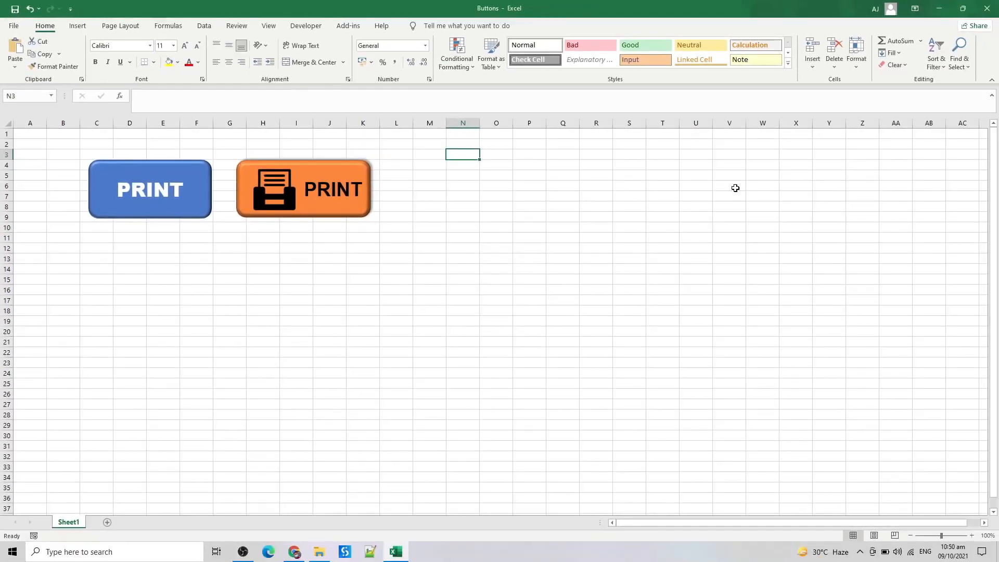